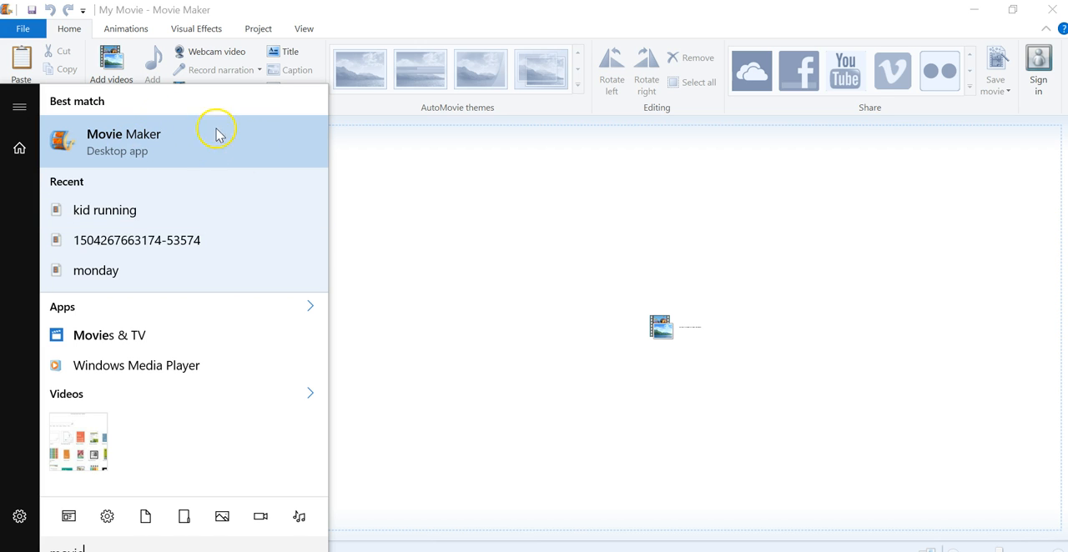
click(417, 248)
click(417, 247)
click(612, 374)
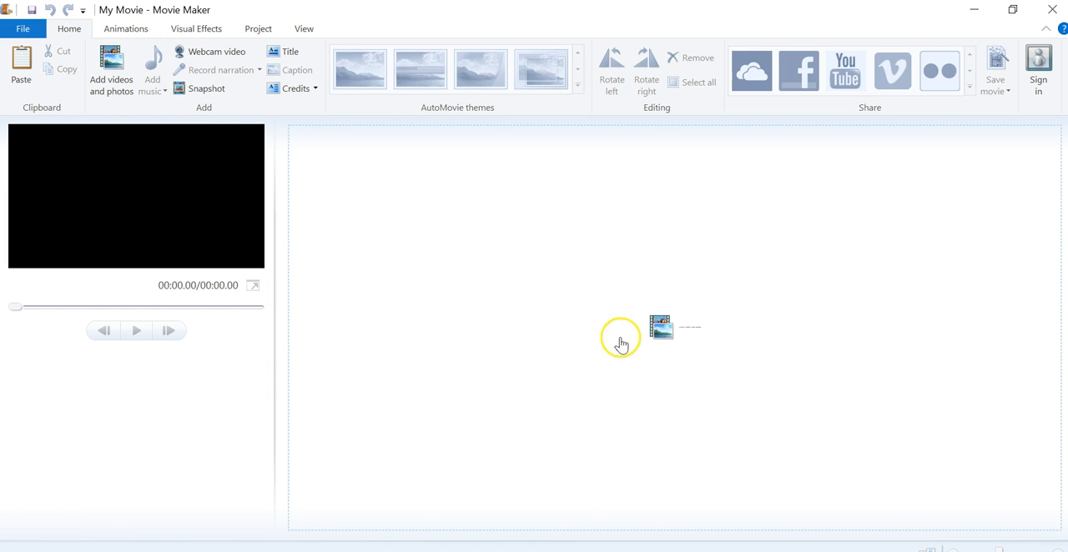
- Start adding videos and photos to the project and browse to the Apple iPhone's Internal Storage
click(663, 334)
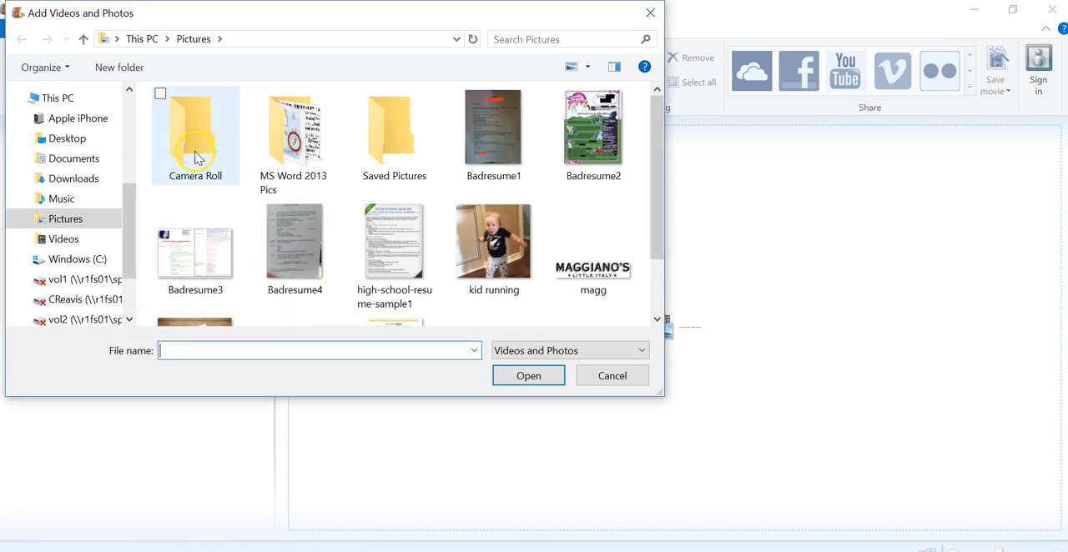
drag(128, 207, 131, 182)
click(81, 145)
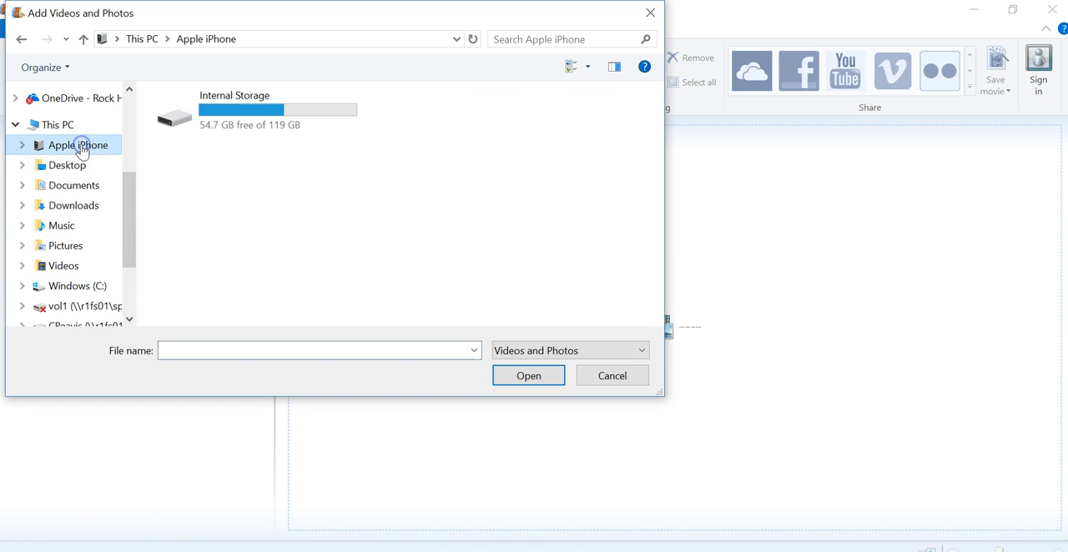
click(242, 113)
click(242, 112)
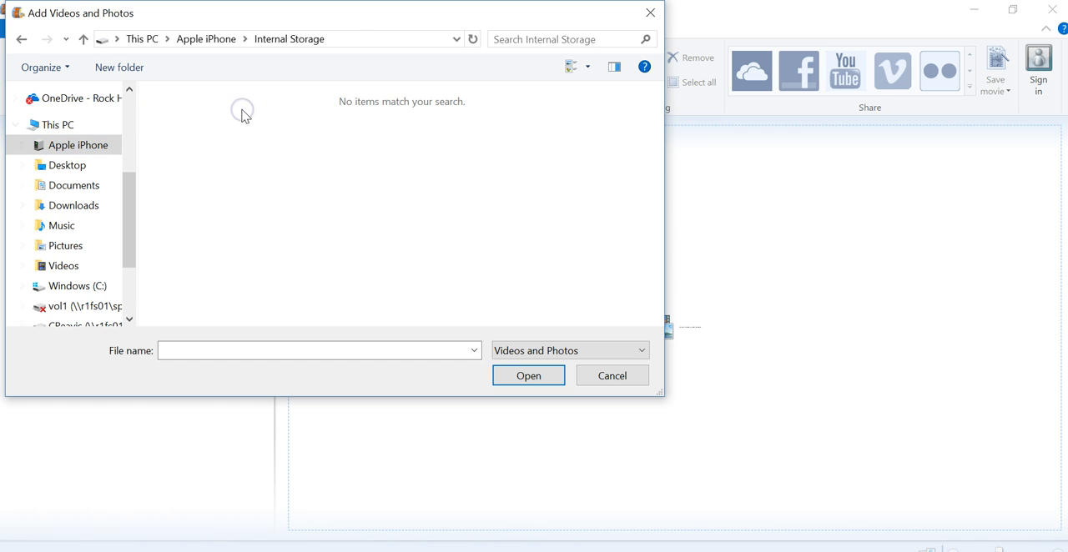
click(303, 164)
- Check the Apple iPhone's Internal Storage in File Explorer and dismiss the device notification
click(144, 551)
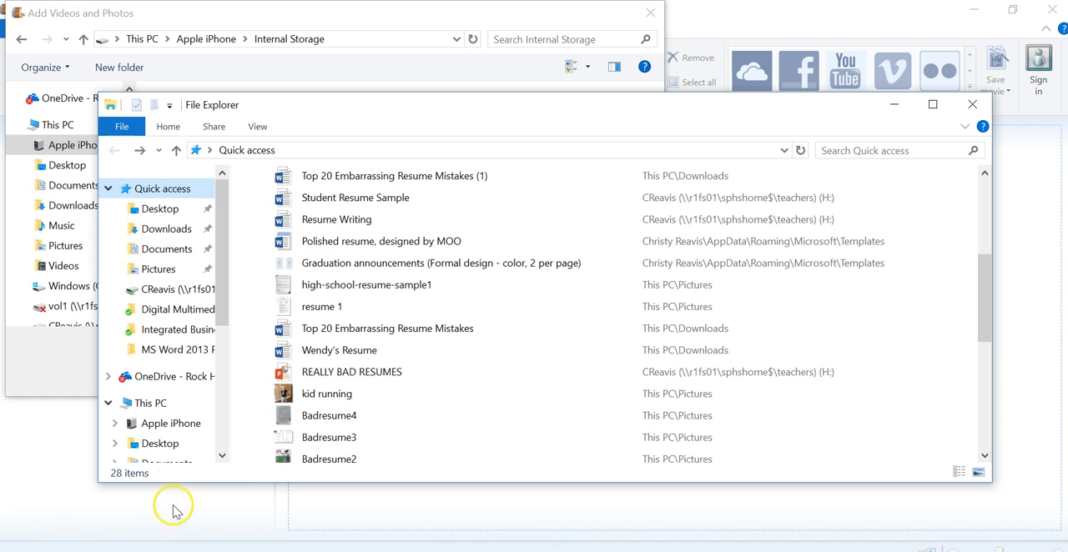
click(164, 426)
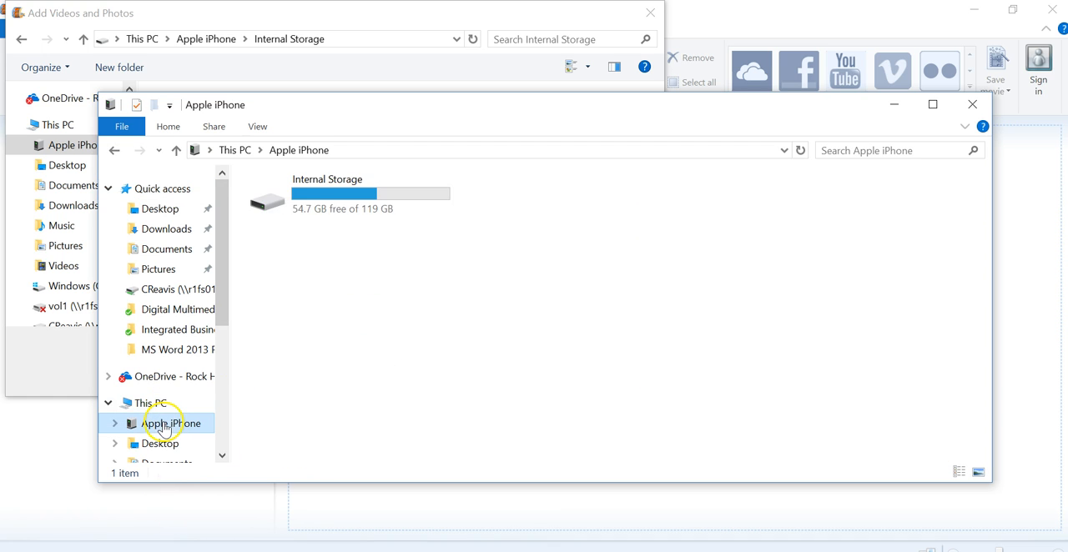
double_click(329, 210)
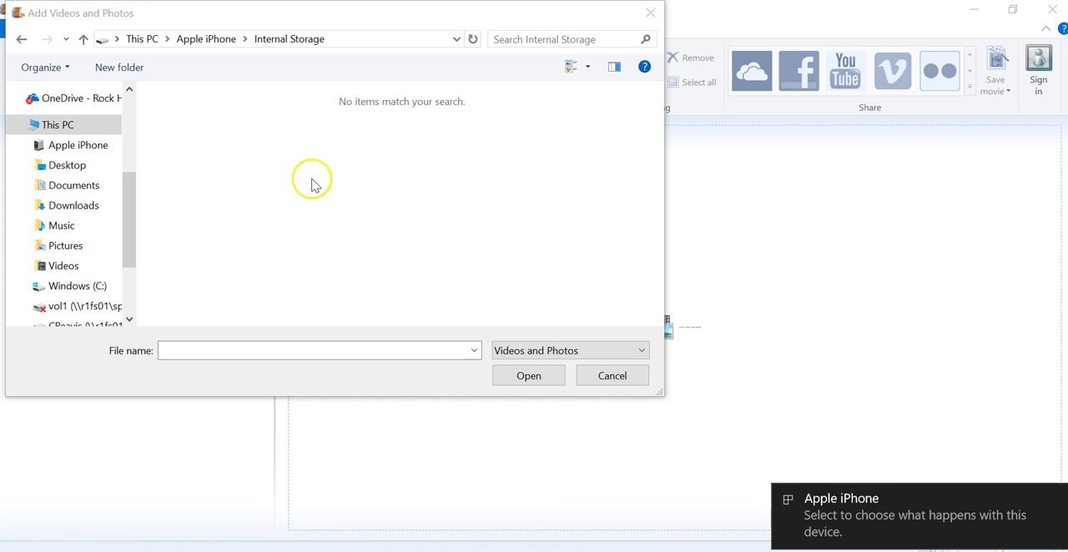
mouse_move(992, 539)
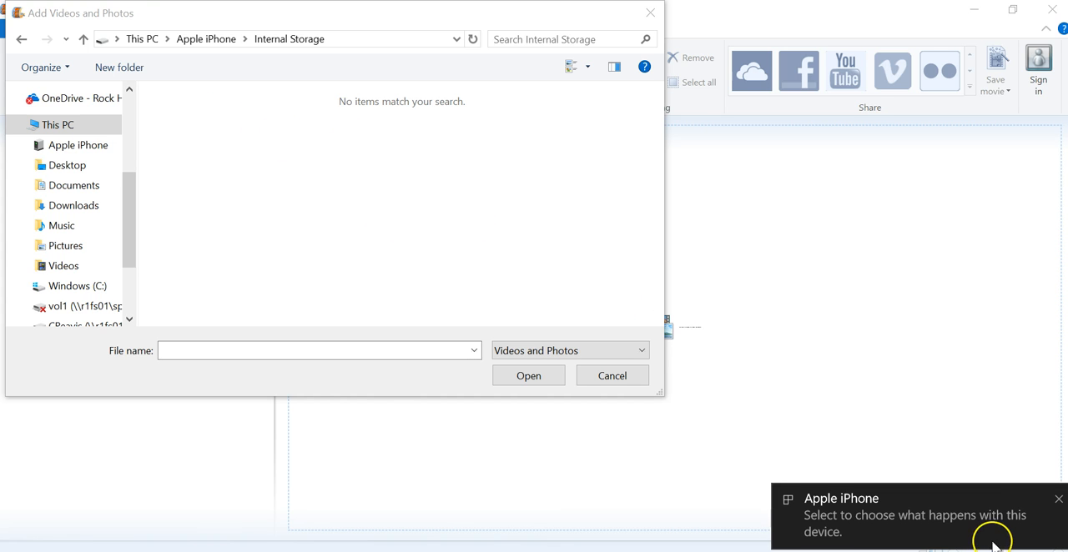
click(1058, 502)
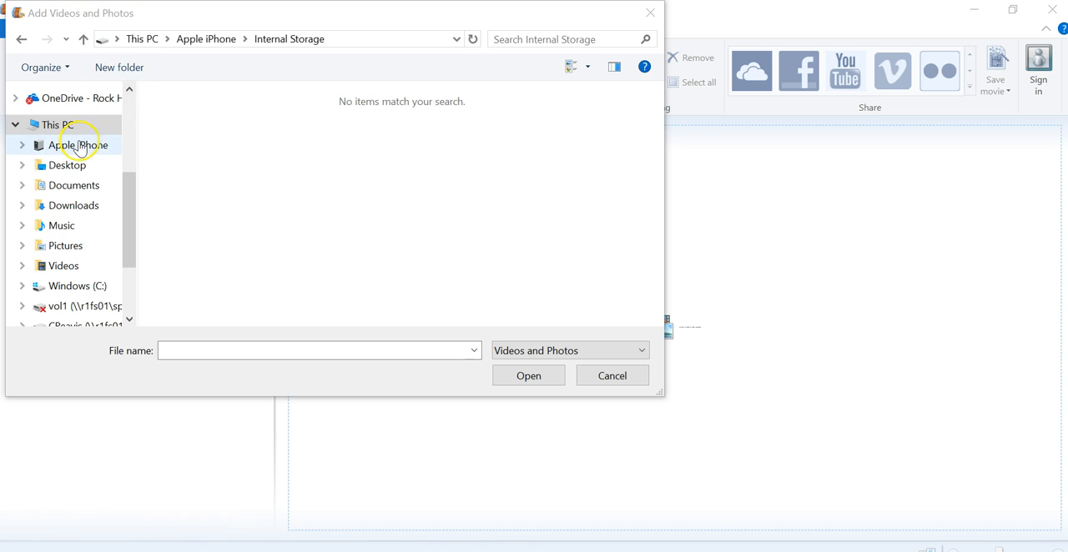
- Try to add the photo IMG_3464 from the iPhone's DCIM folder 103APPLE to the project
click(77, 147)
double_click(245, 108)
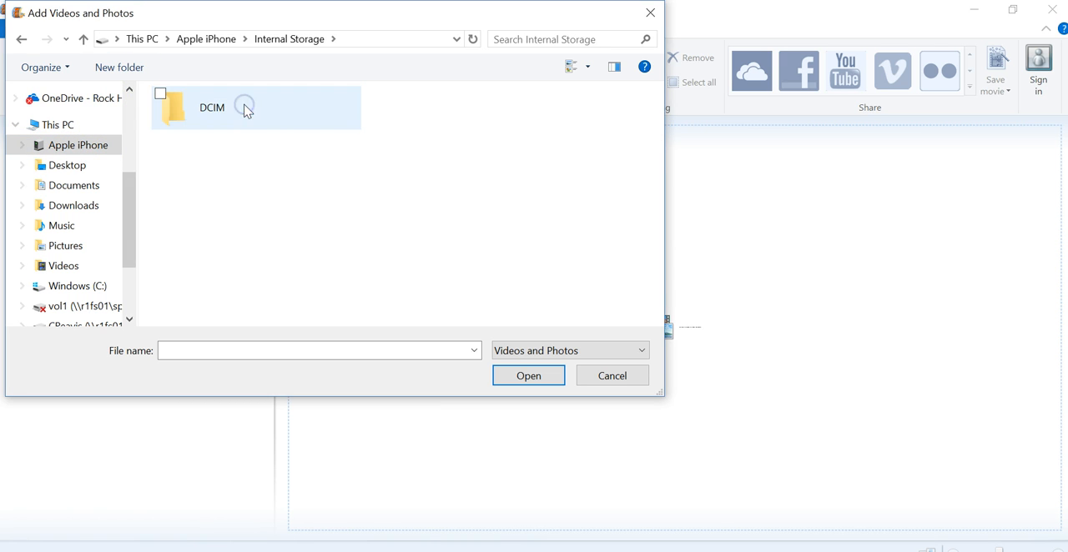
double_click(221, 111)
double_click(236, 113)
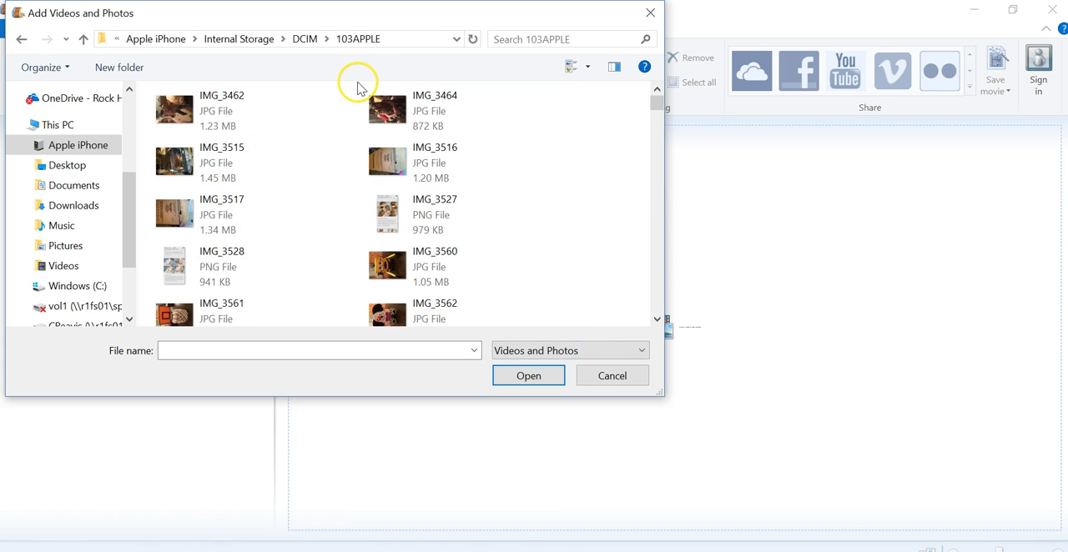
click(444, 116)
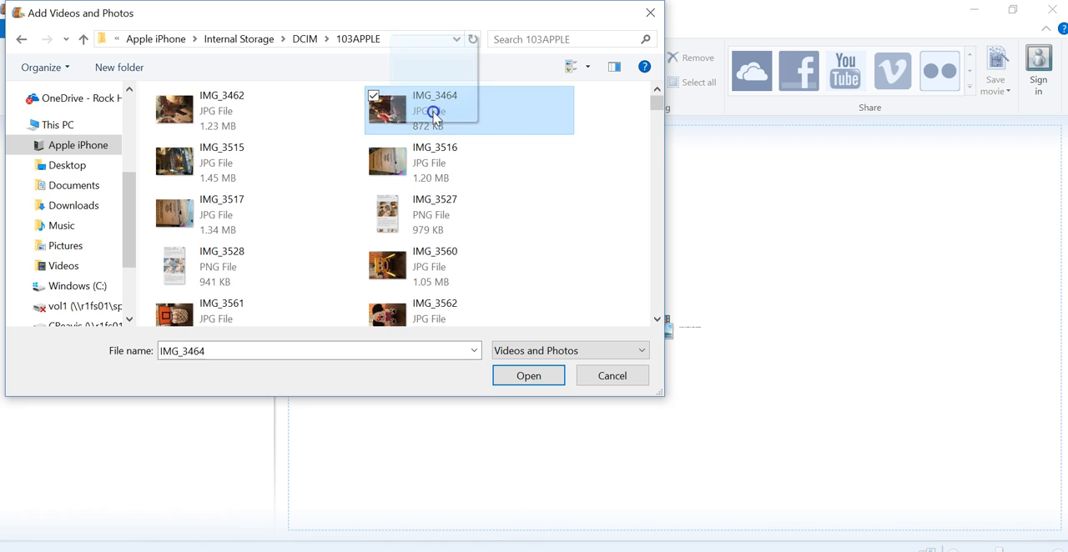
click(527, 380)
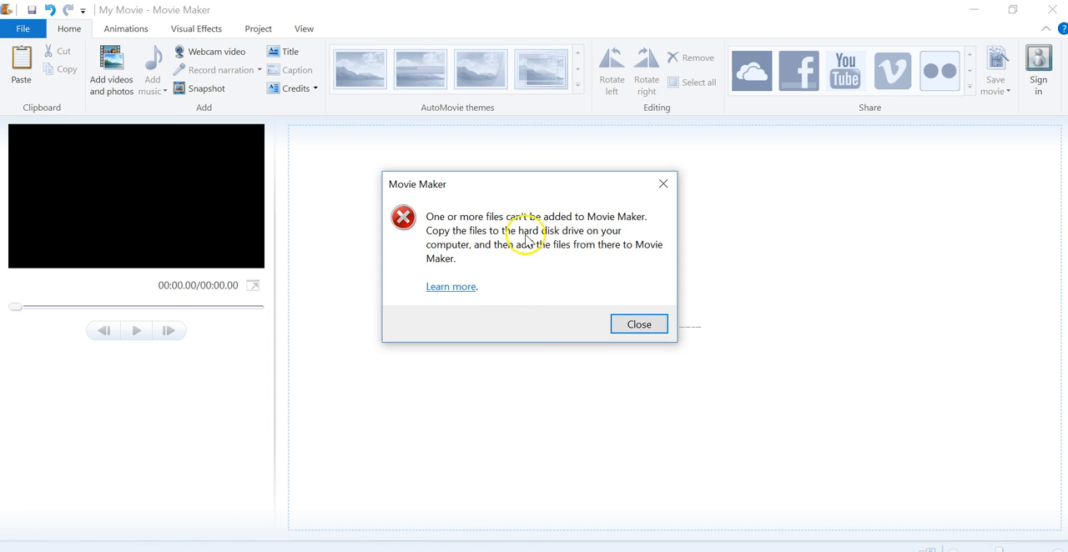
click(635, 326)
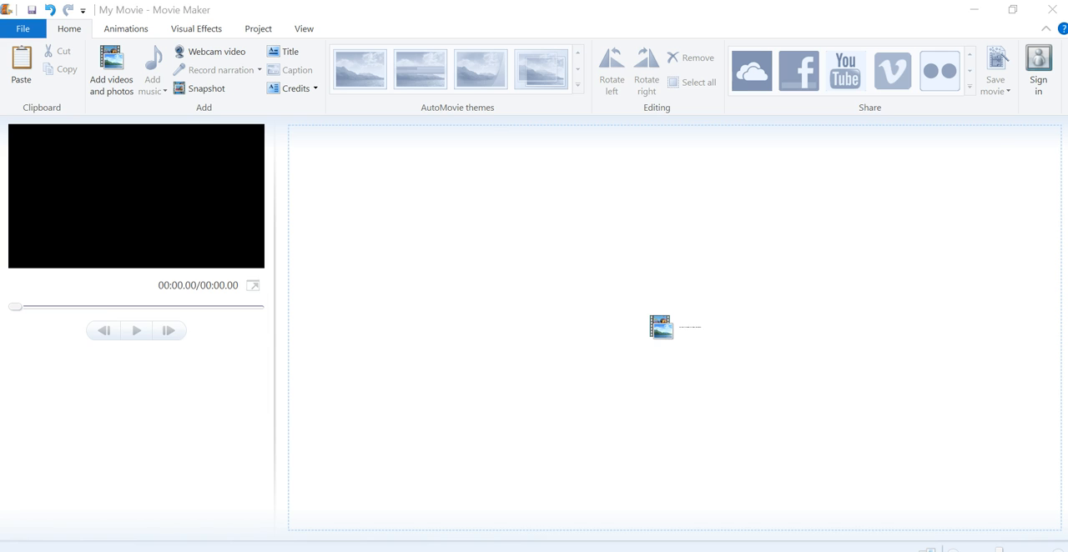
- Browse the iPhone's DCIM folder 104APPLE in File Explorer, select IMG_4012, and close the window
key(super+e)
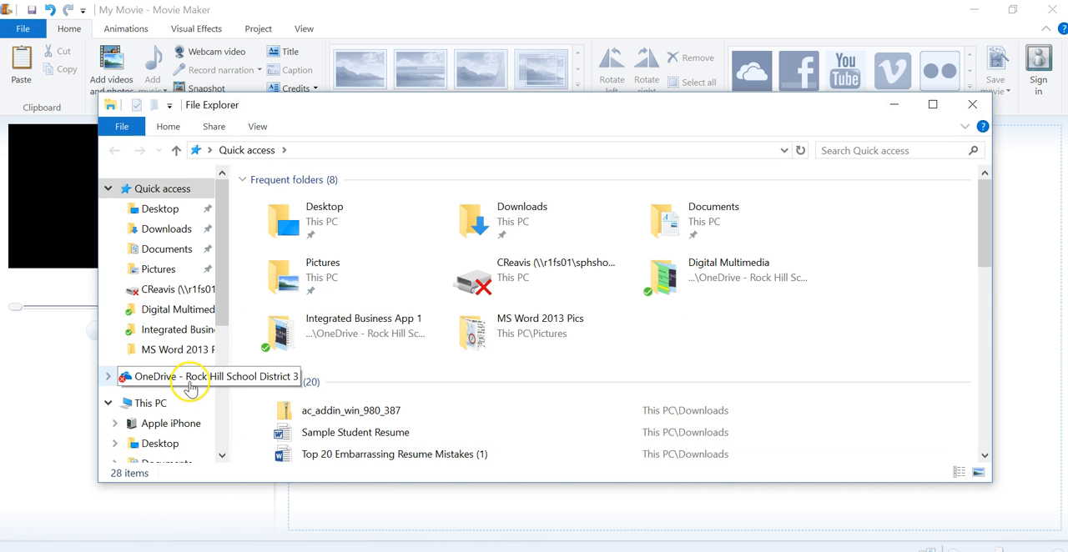
click(171, 424)
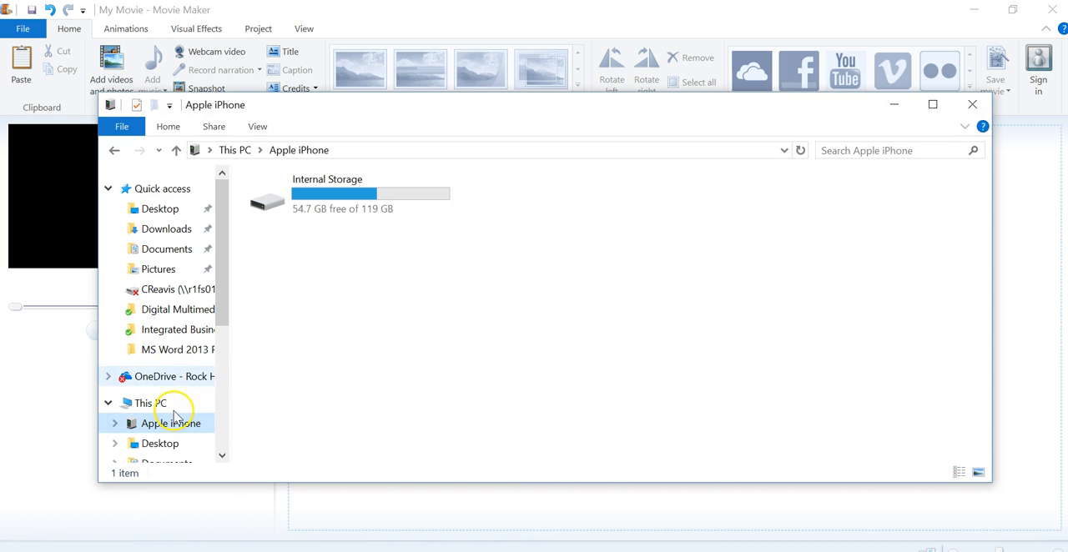
double_click(357, 200)
double_click(357, 187)
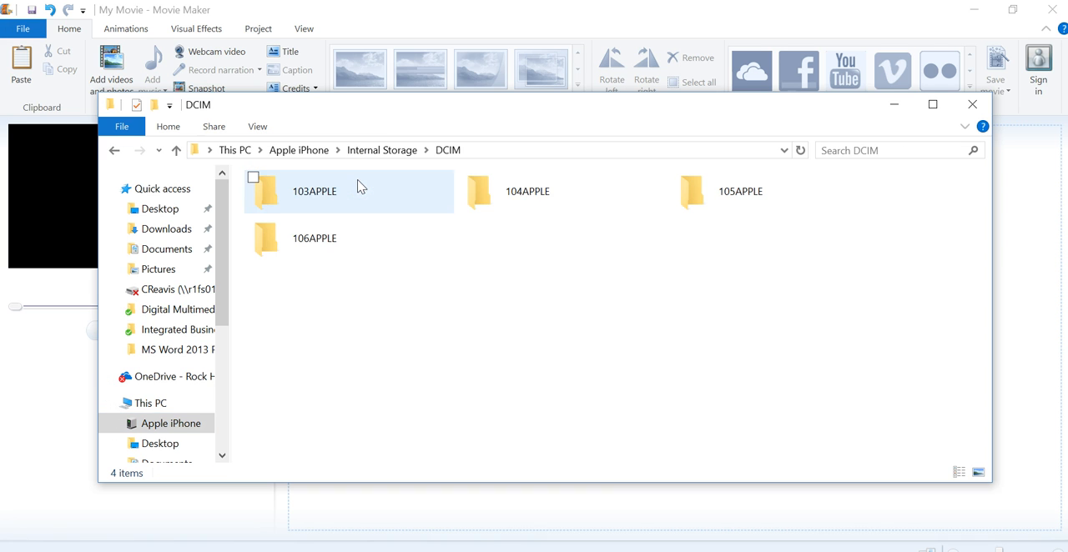
double_click(523, 190)
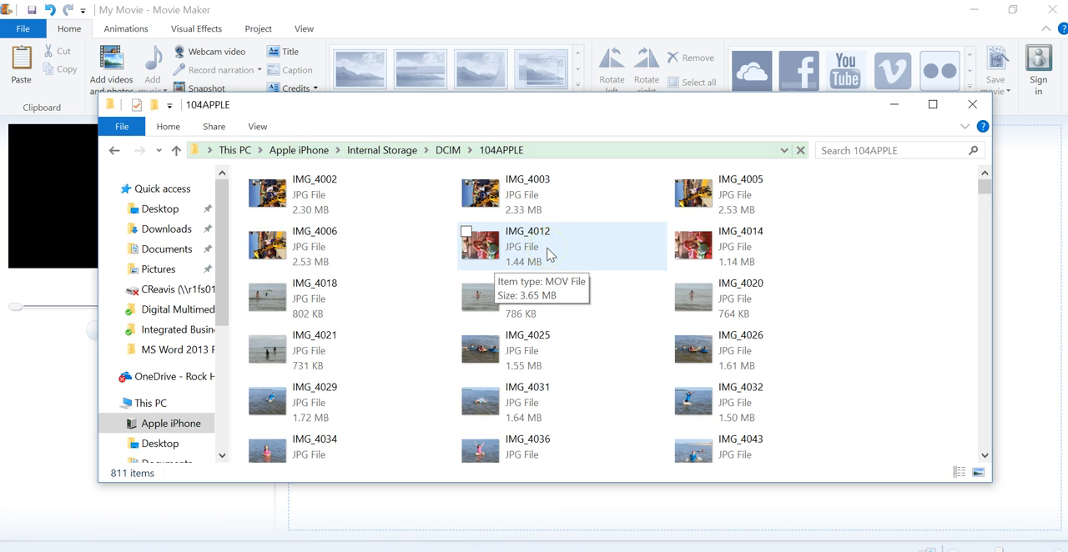
drag(525, 255, 519, 278)
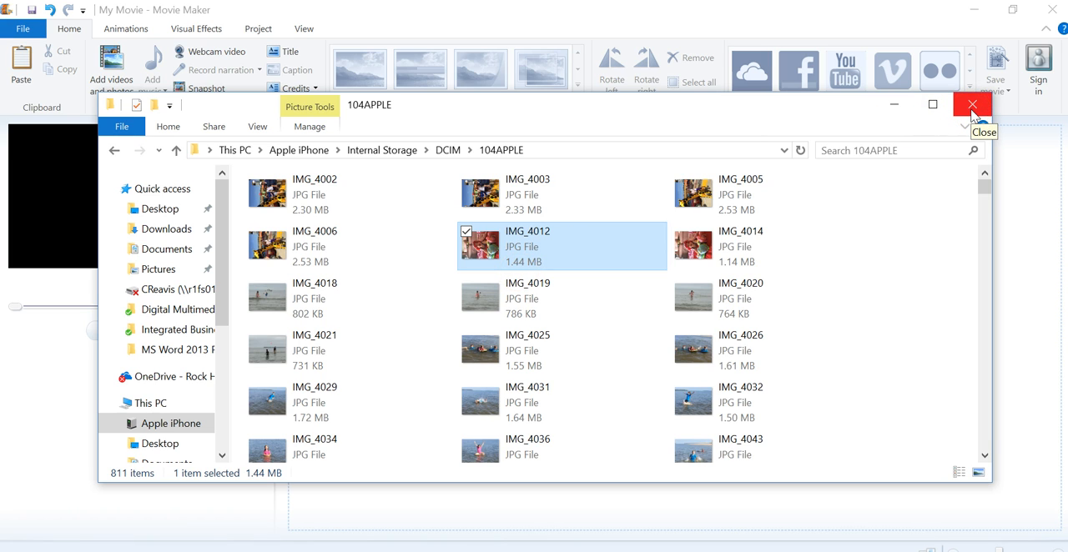
click(972, 106)
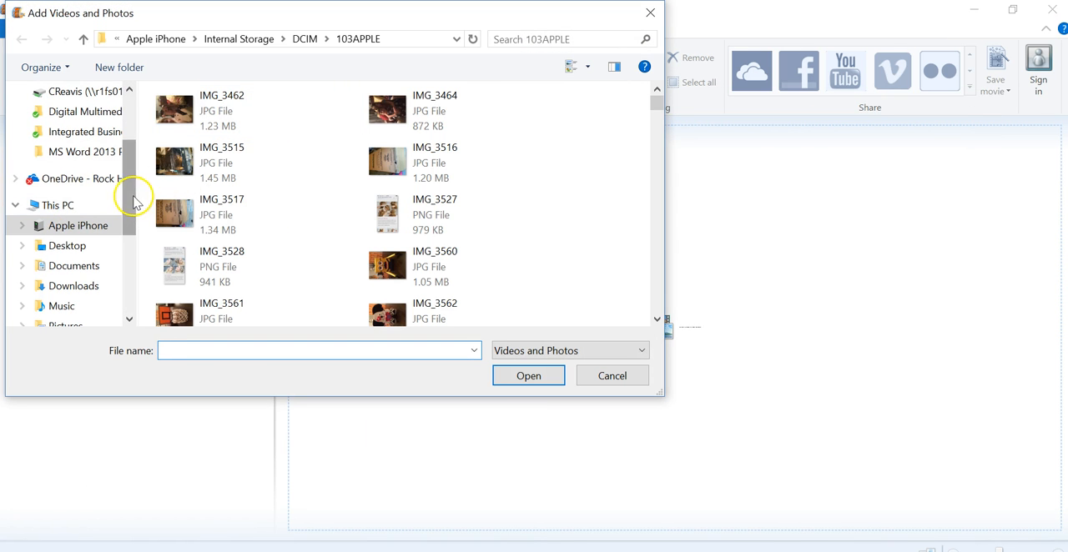
- Add the MP4 video "formatting bucket list" from the Documents folder to the project
drag(131, 194, 129, 221)
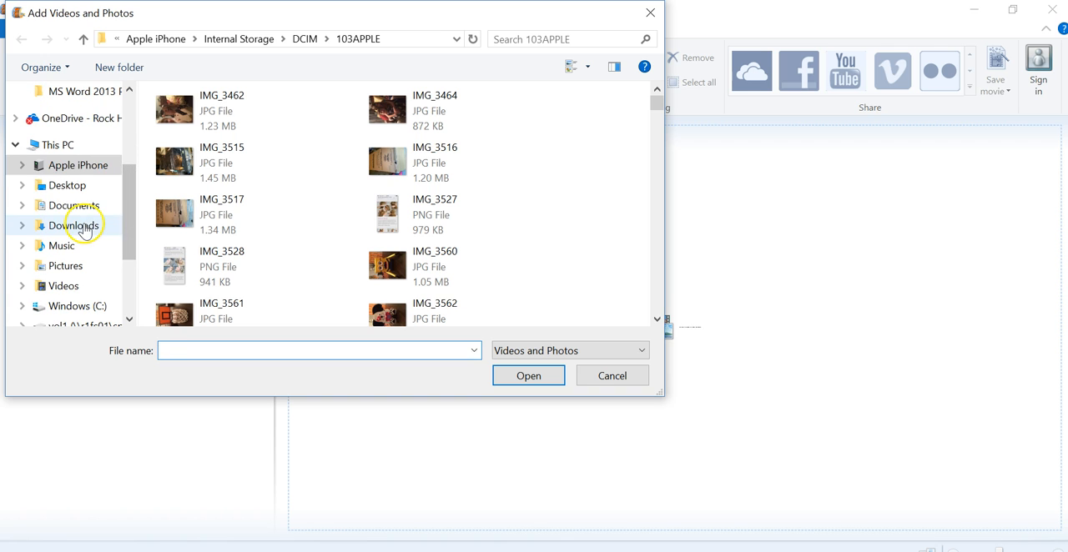
click(83, 207)
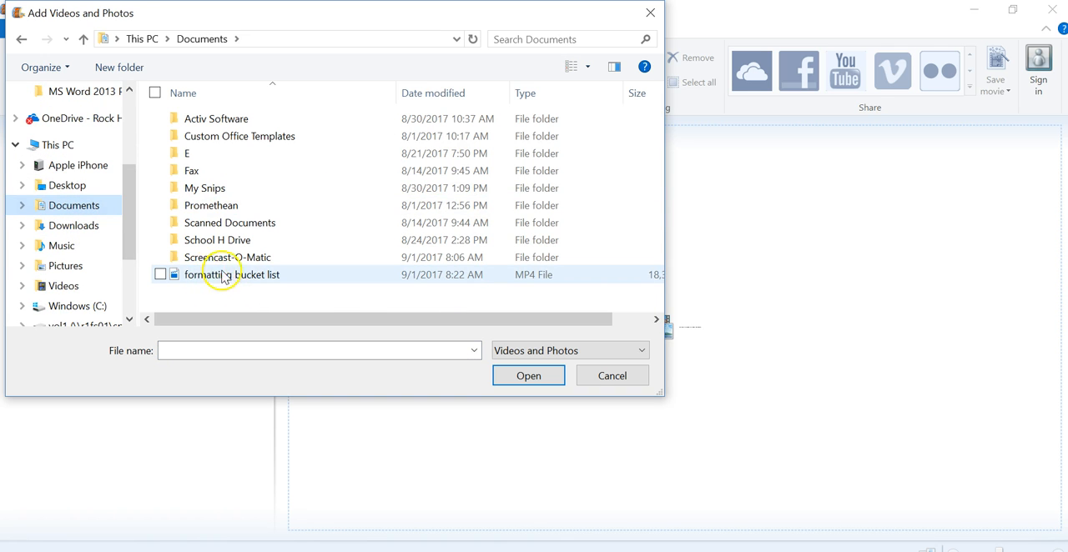
double_click(244, 278)
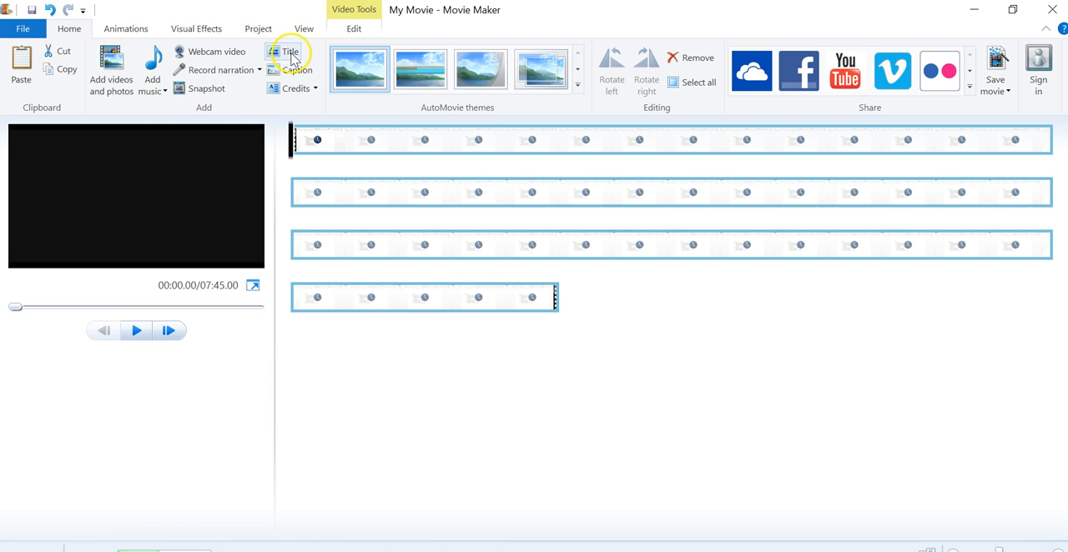
- Add a title before the video reading "Scary Maze Tutorial", then widen its text box and move it higher in the frame
click(291, 53)
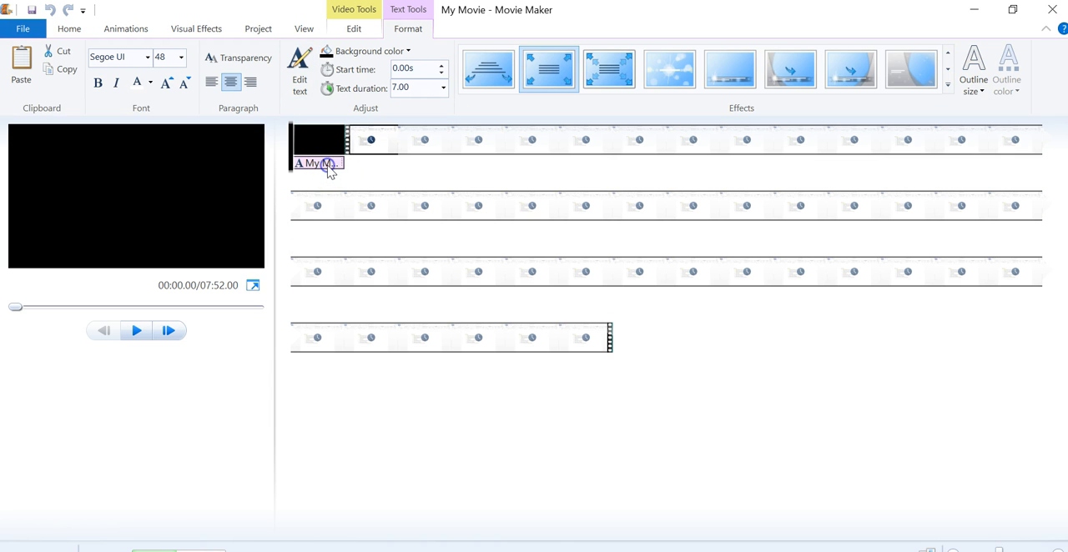
double_click(326, 167)
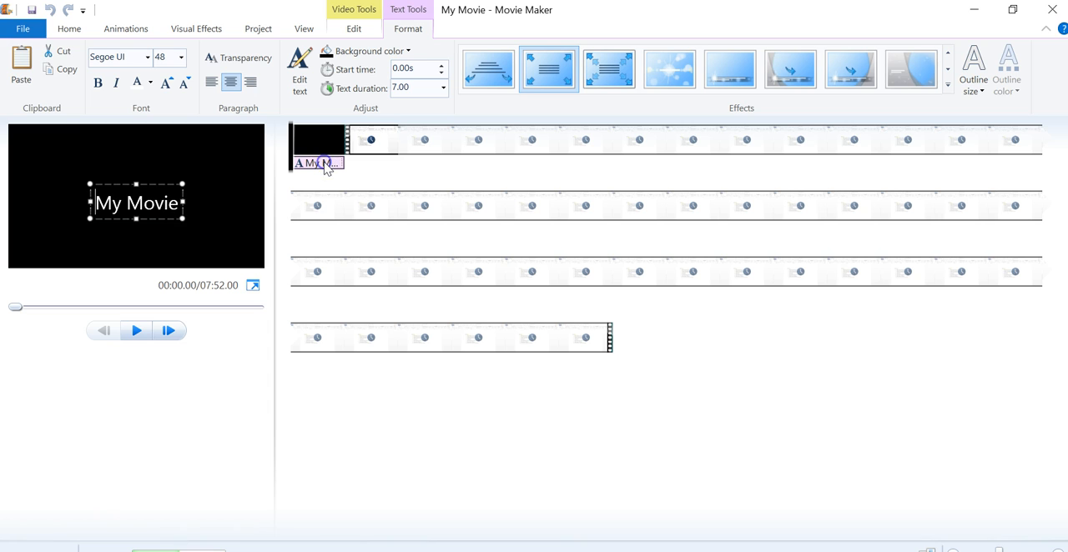
key(ctrl+a)
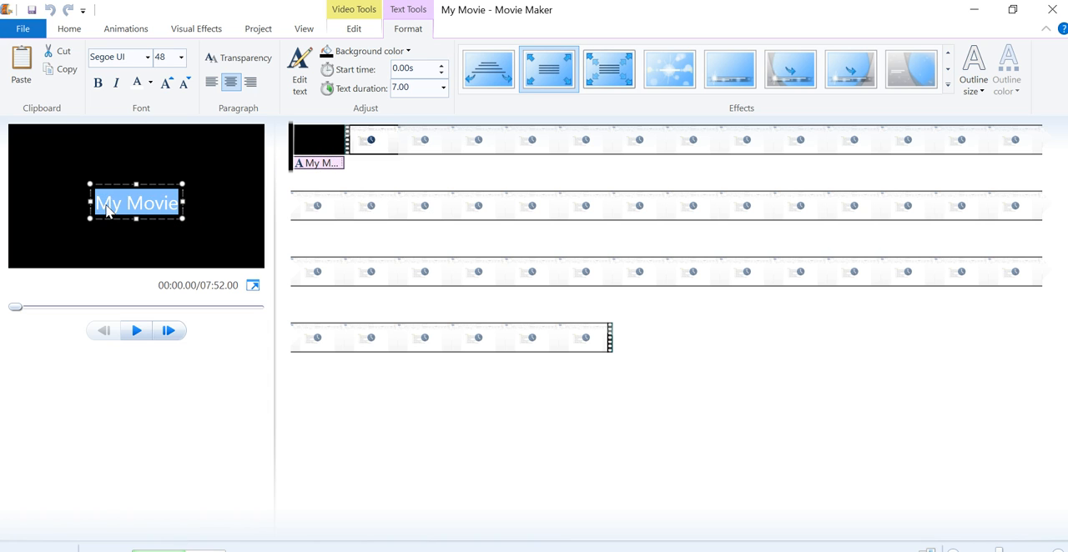
text(Scary Ma)
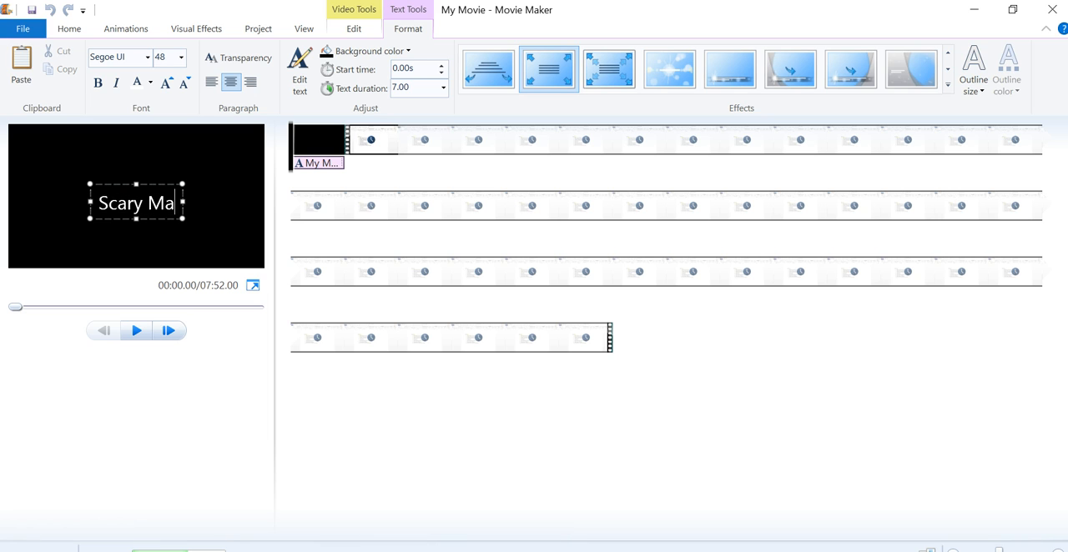
text(ze Tutorial)
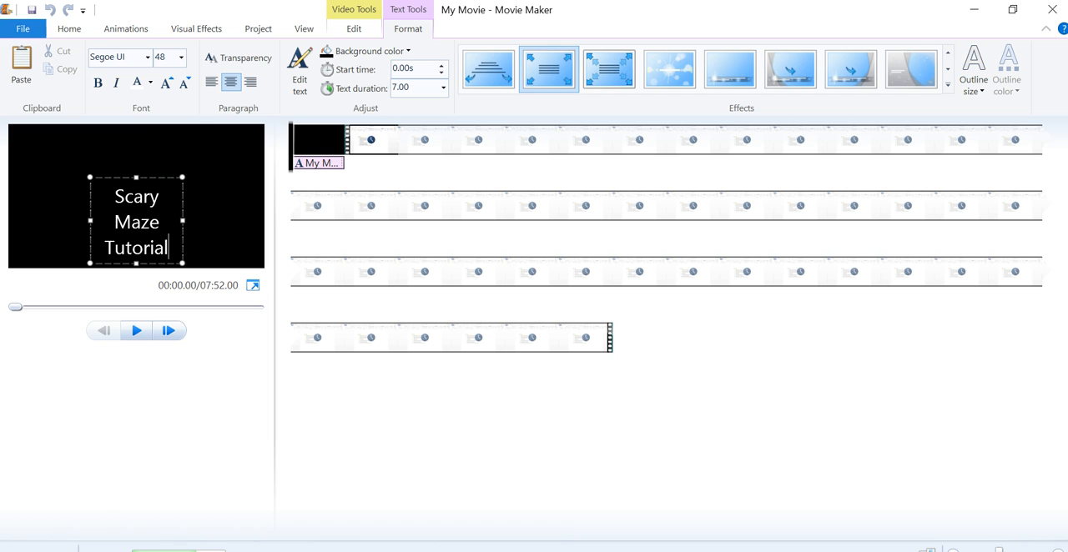
drag(90, 220, 48, 217)
drag(150, 181, 162, 152)
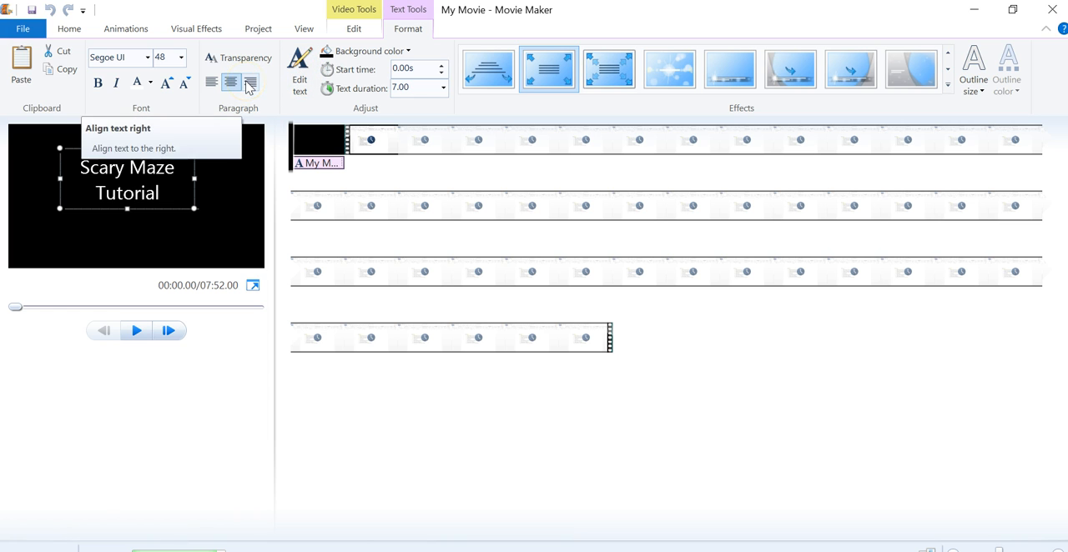
- Set the title clip's background color to the standard purple
click(407, 54)
click(233, 178)
click(354, 30)
click(214, 185)
click(311, 135)
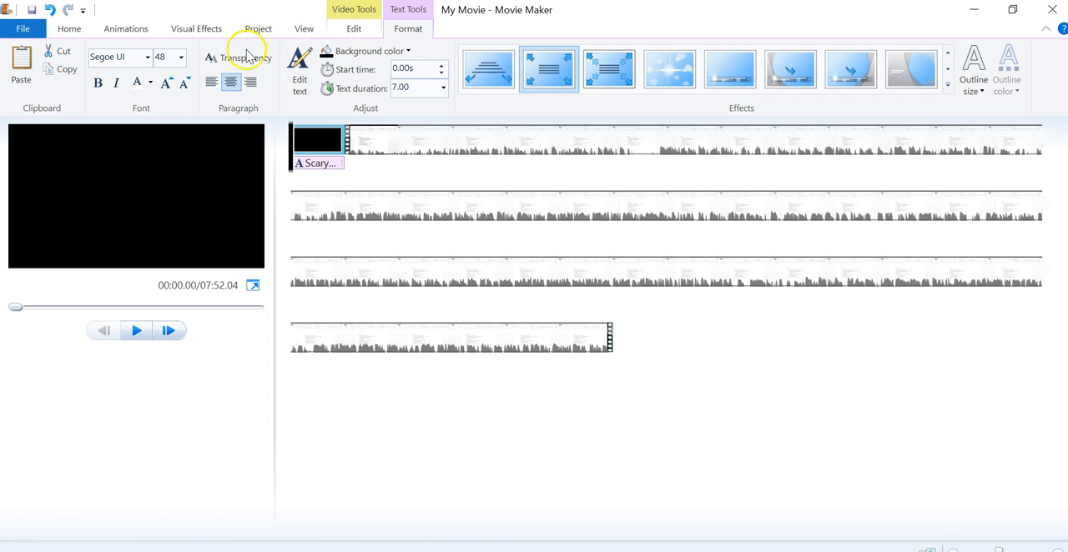
click(408, 53)
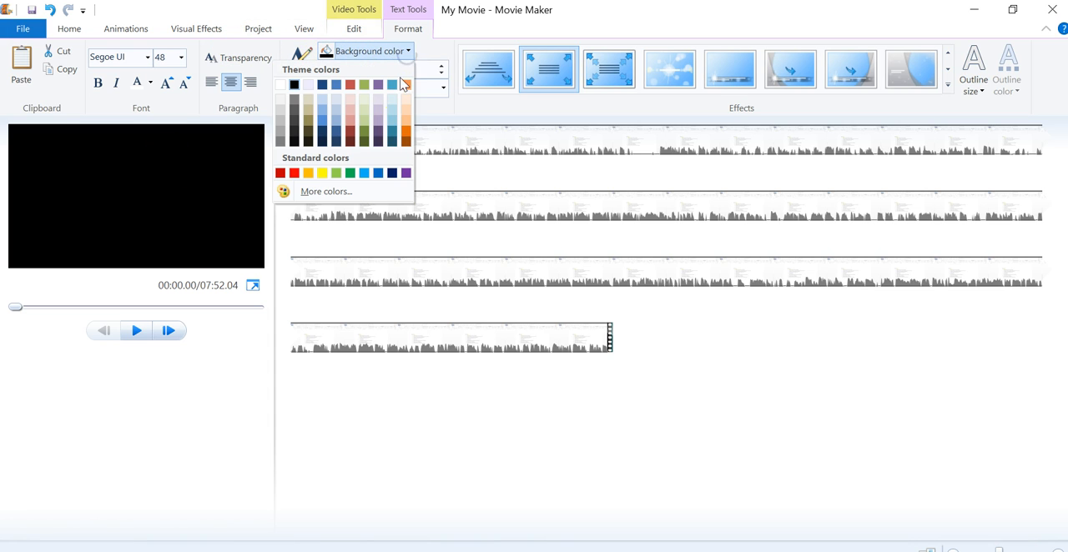
click(403, 173)
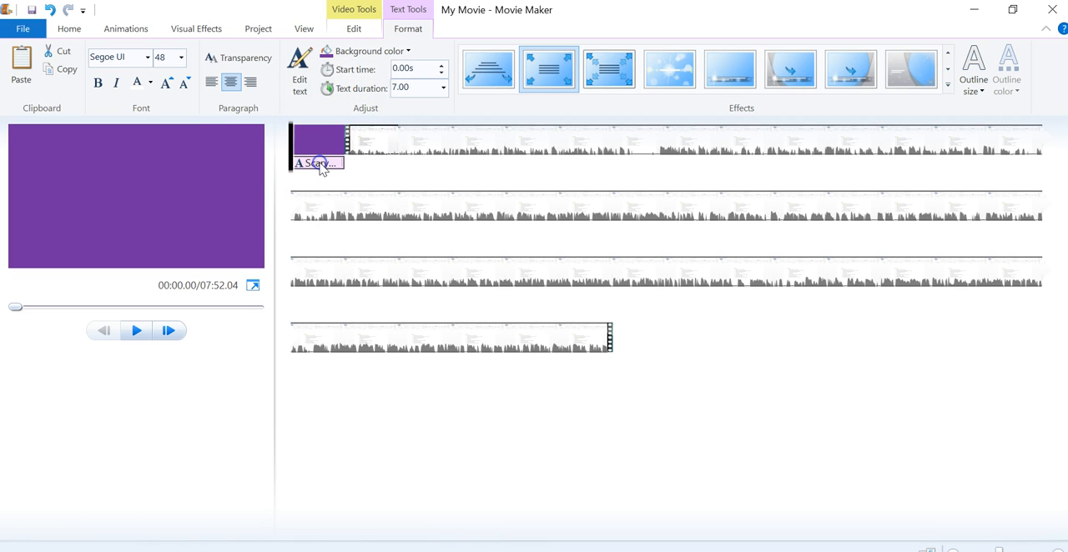
- Raise the title text in the frame and add the line "By Names..." with a blank line beneath "Scary Maze Tutorial"
drag(181, 177, 191, 143)
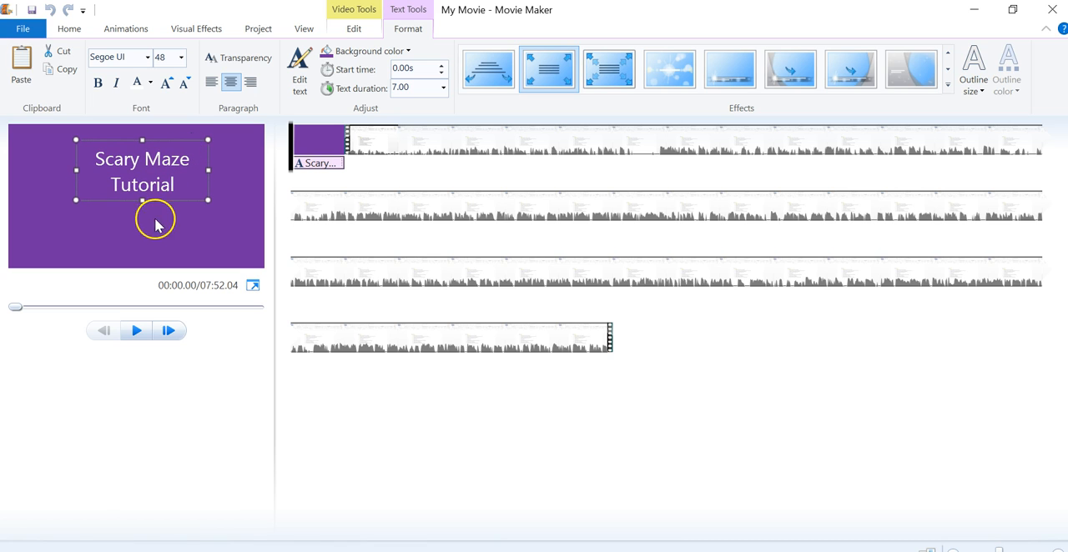
click(159, 225)
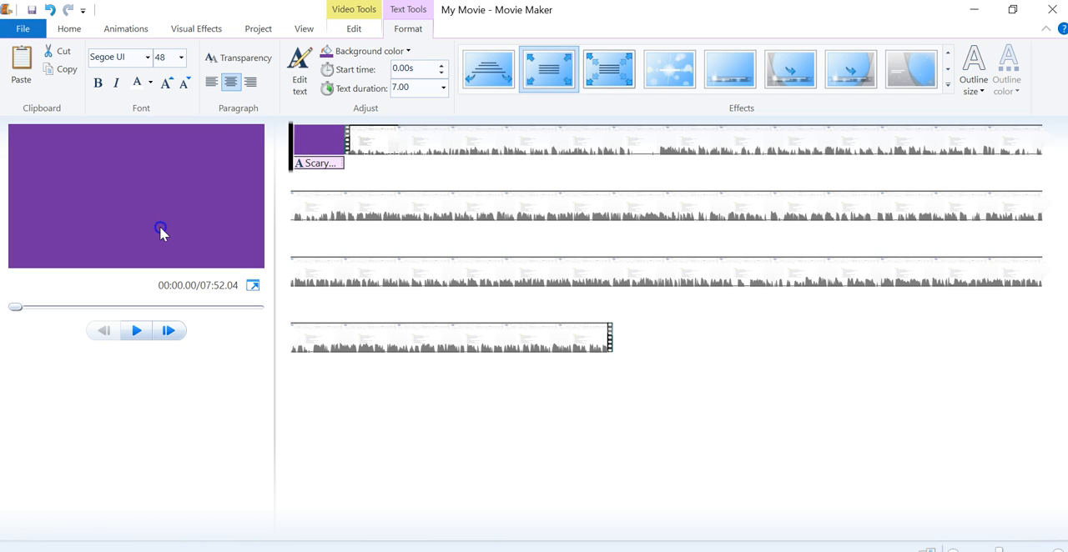
click(307, 164)
click(307, 164)
click(322, 165)
click(191, 181)
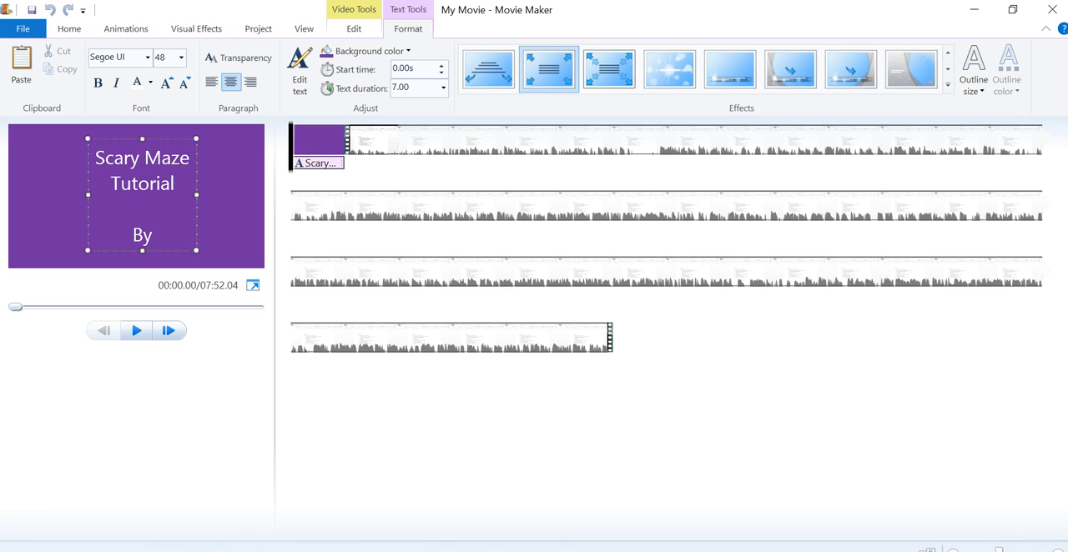
text(By Nsme)
key(BackSpace)
key(BackSpace)
key(BackSpace)
text(ames...)
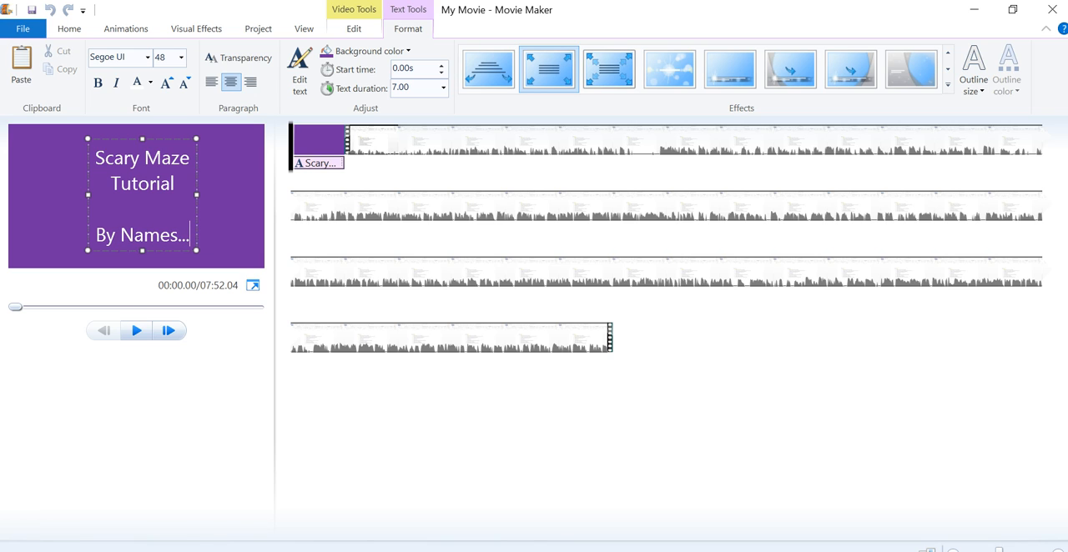
- Set the title's text duration to 4.00 seconds
click(333, 141)
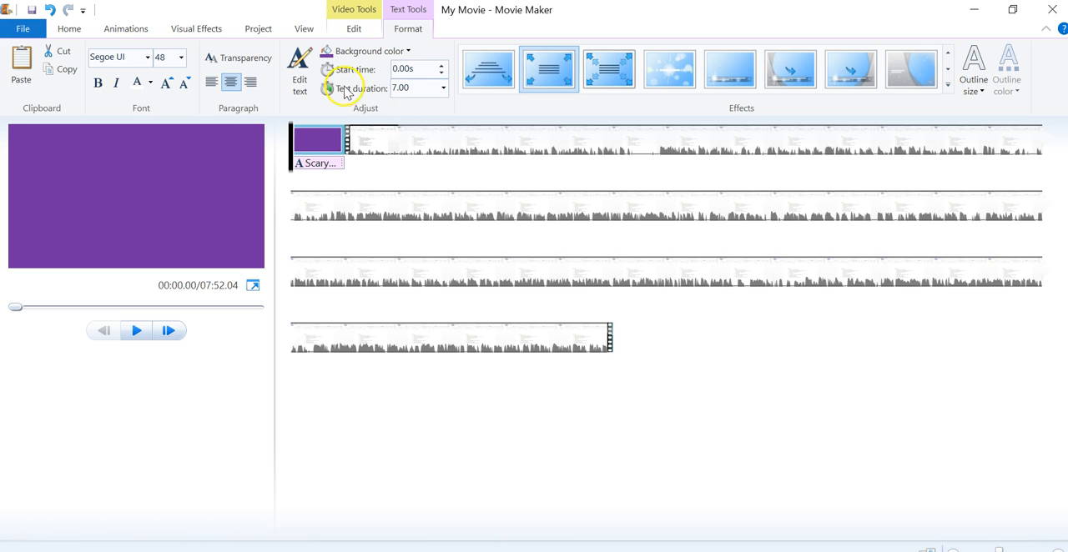
click(408, 87)
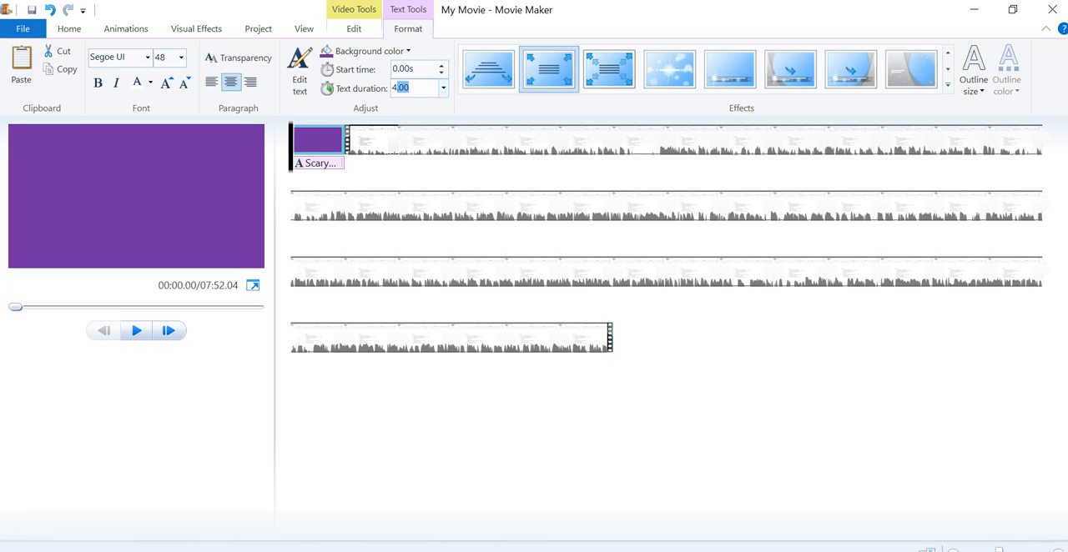
click(360, 164)
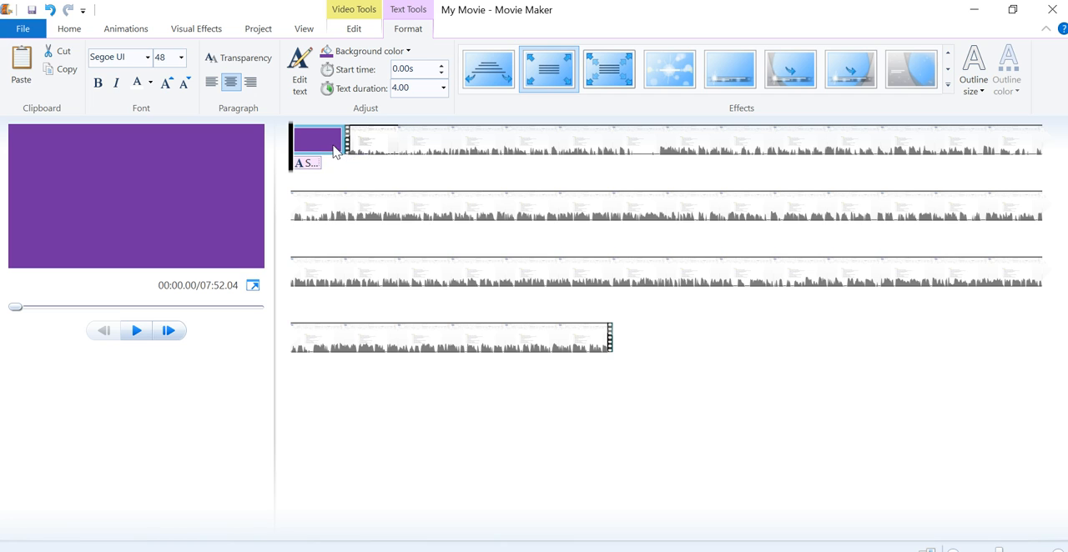
- Select the purple title clip and set its own duration to 4.00 seconds to match its text
click(317, 163)
click(322, 137)
click(307, 148)
click(326, 144)
click(342, 31)
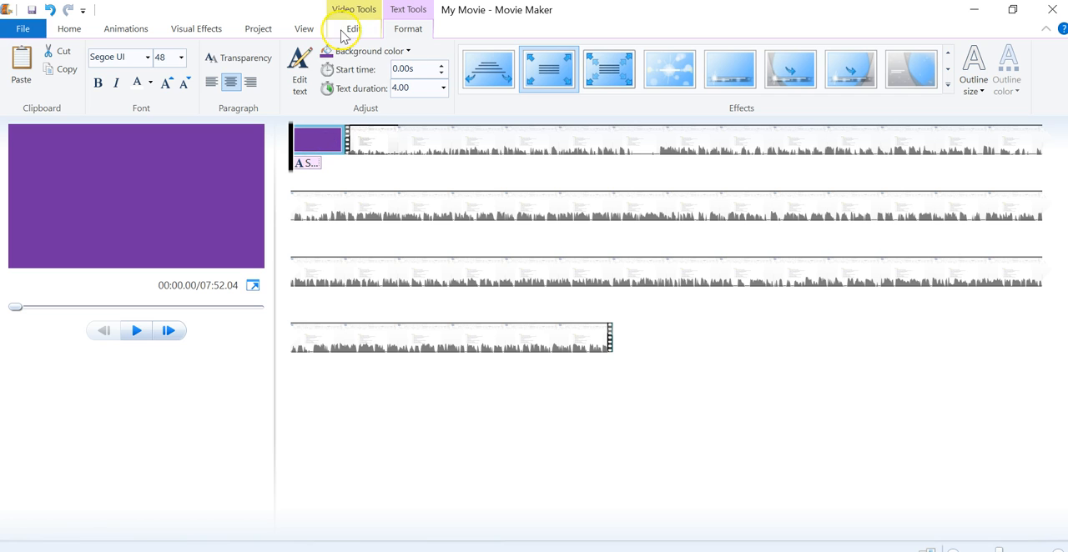
click(349, 30)
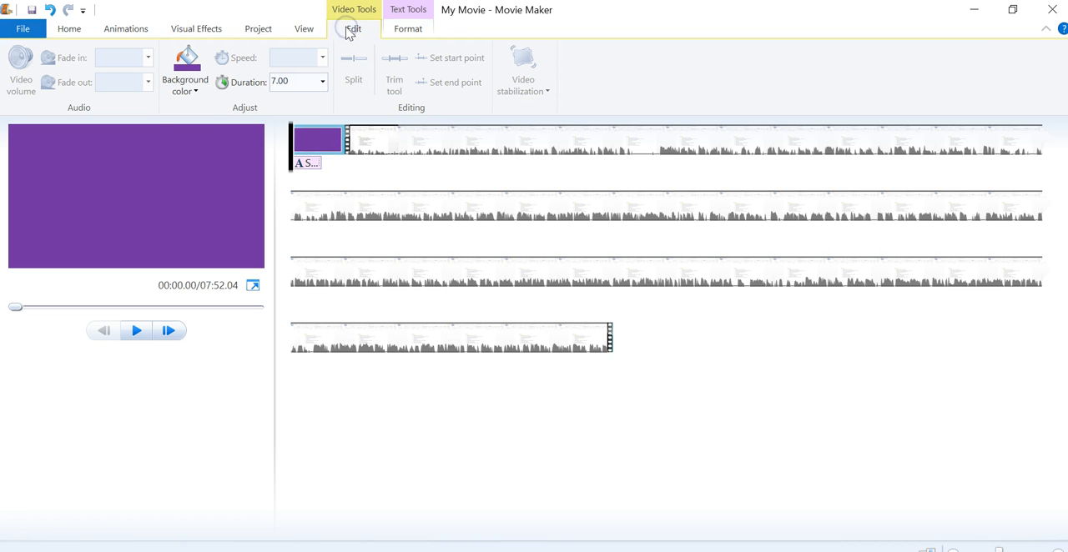
click(300, 83)
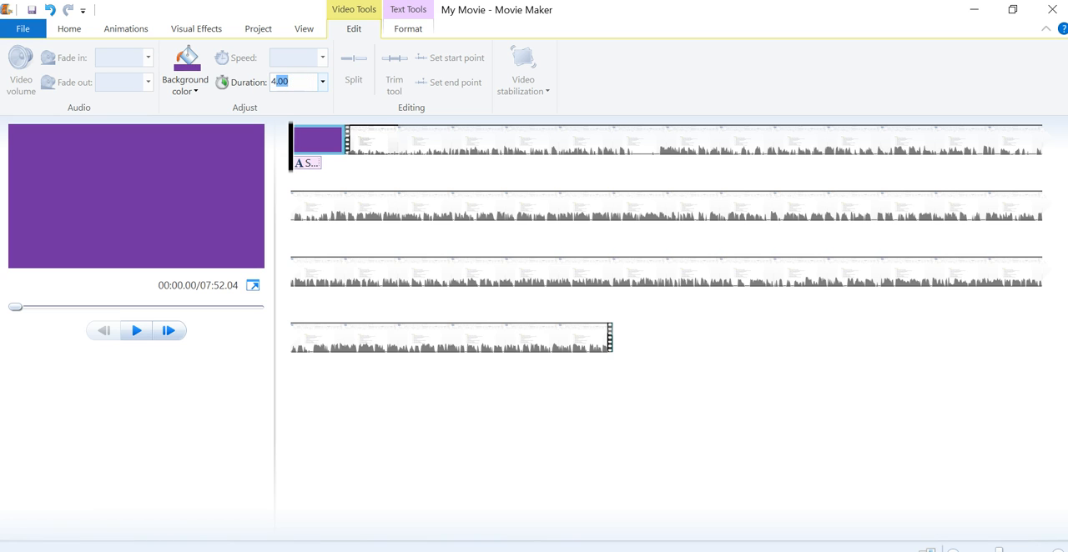
click(324, 116)
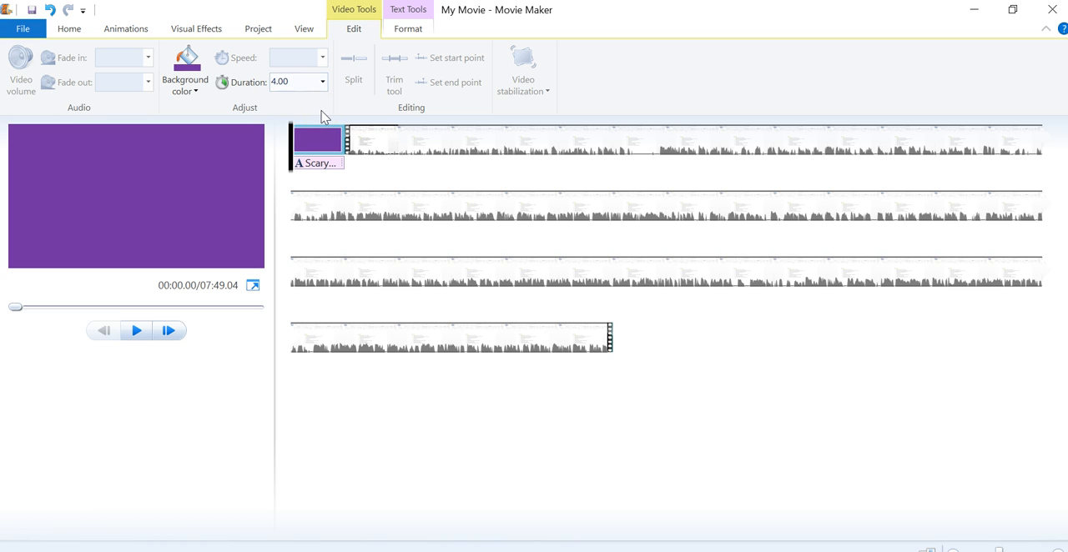
- Preview the title clip from the start, return to its beginning, and look over the available transitions
click(139, 331)
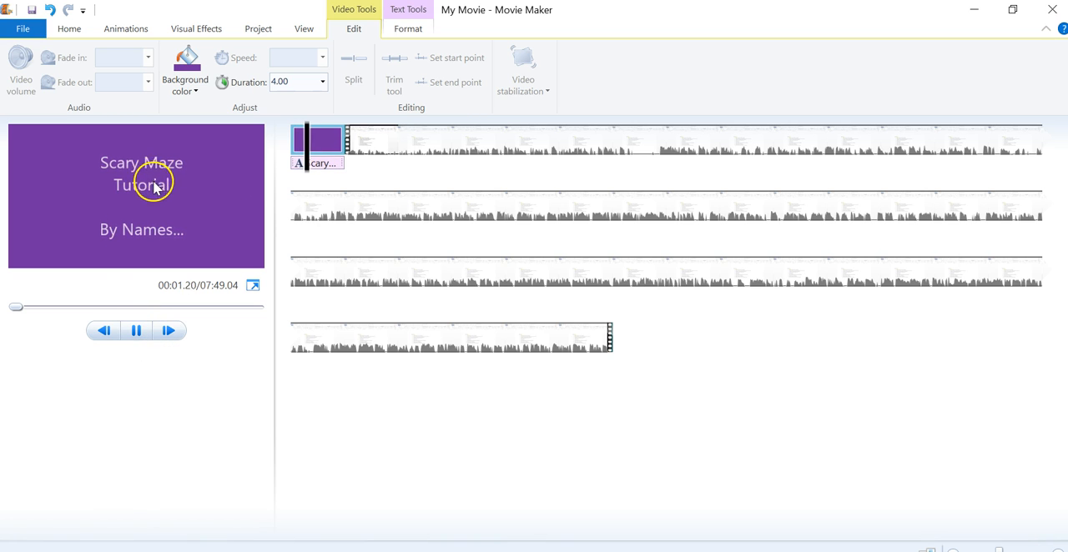
click(139, 331)
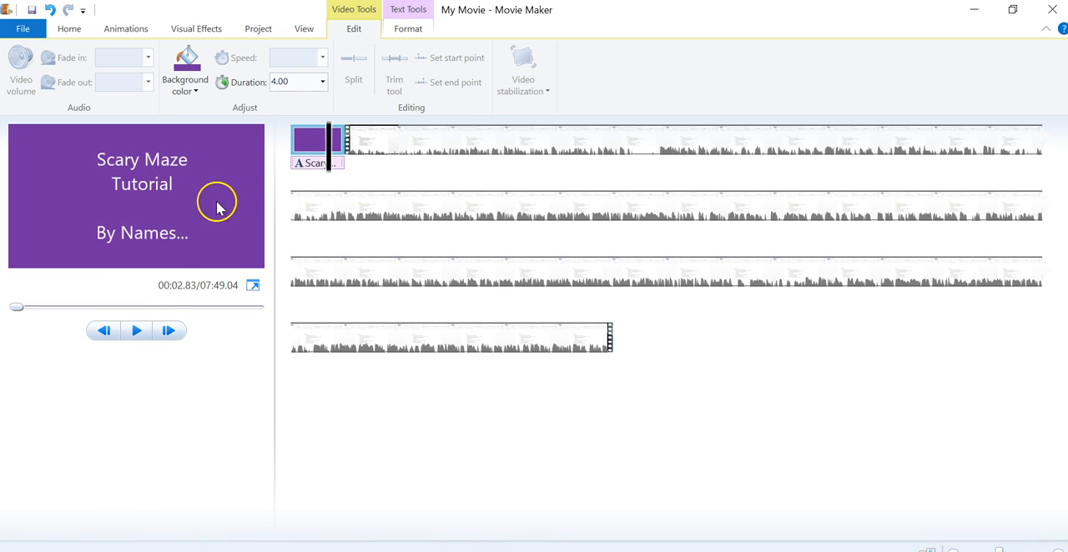
click(299, 160)
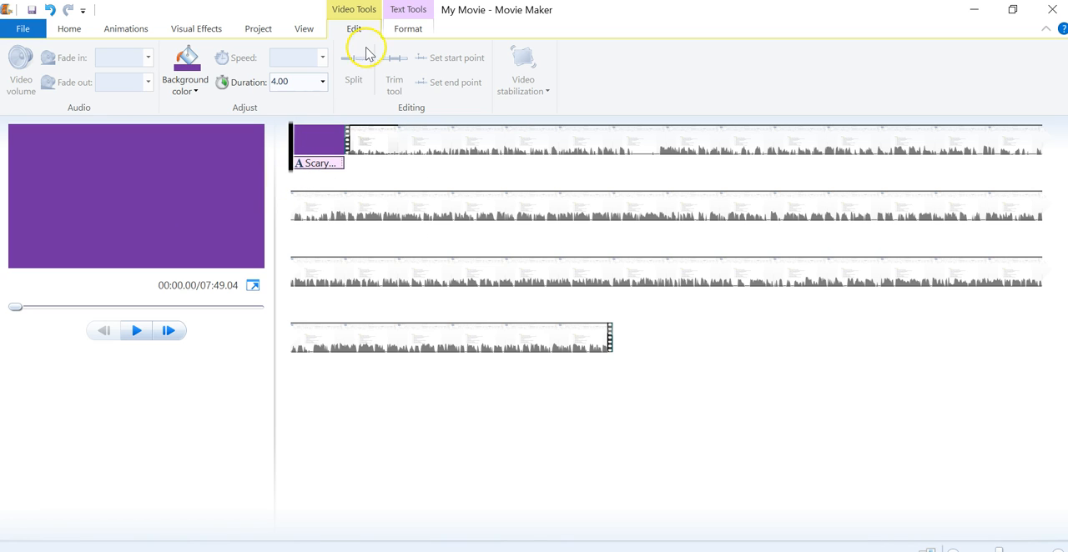
click(124, 30)
click(92, 87)
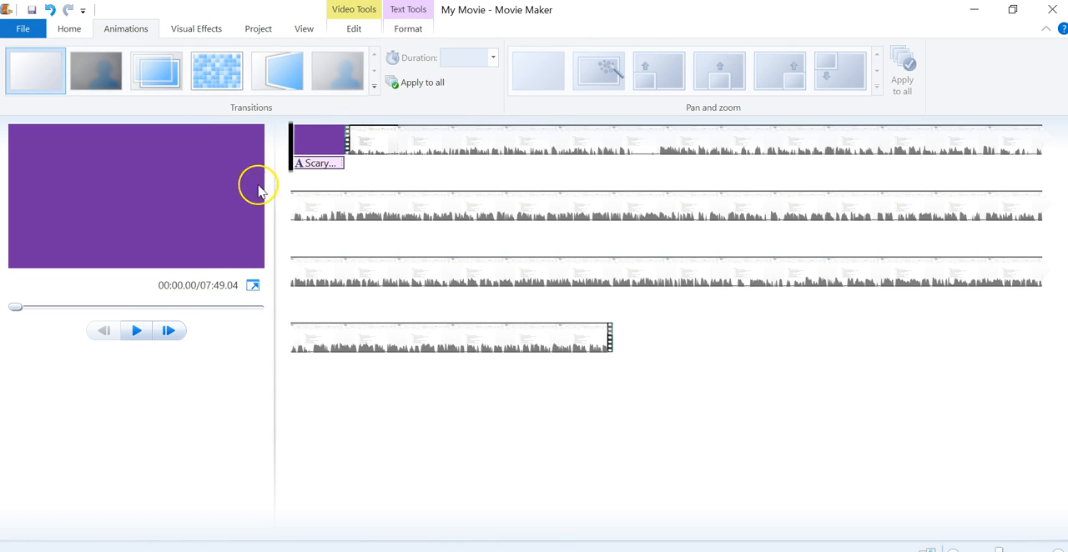
- Play the movie to about 00:08.50 and split the bucket list video at that point
click(137, 332)
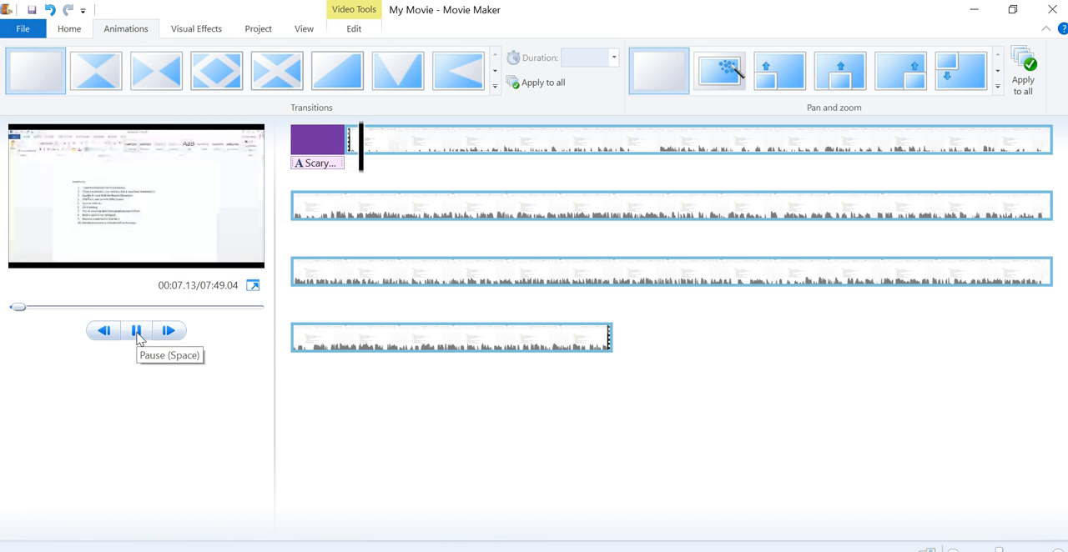
click(138, 333)
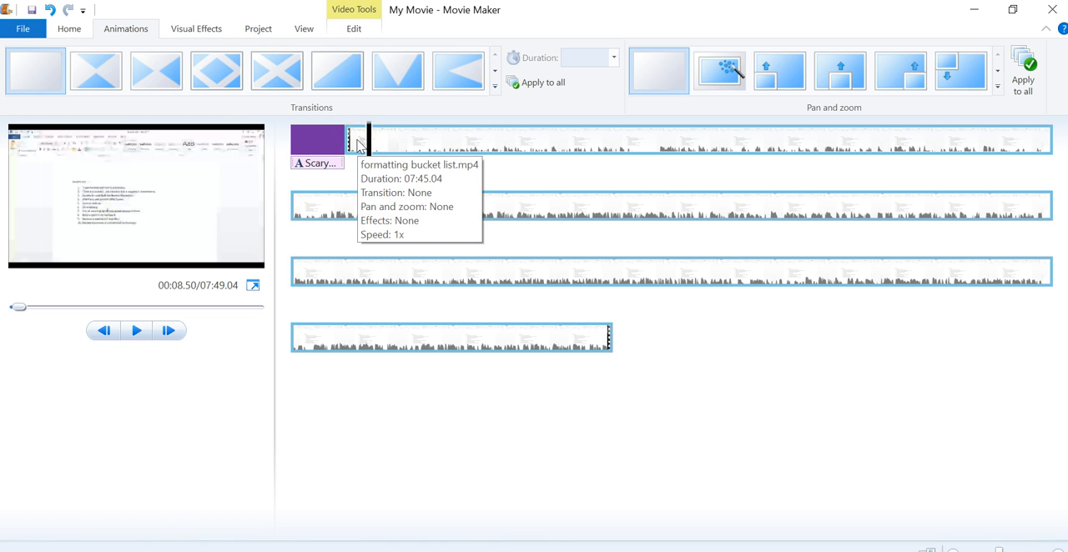
click(341, 31)
right_click(350, 30)
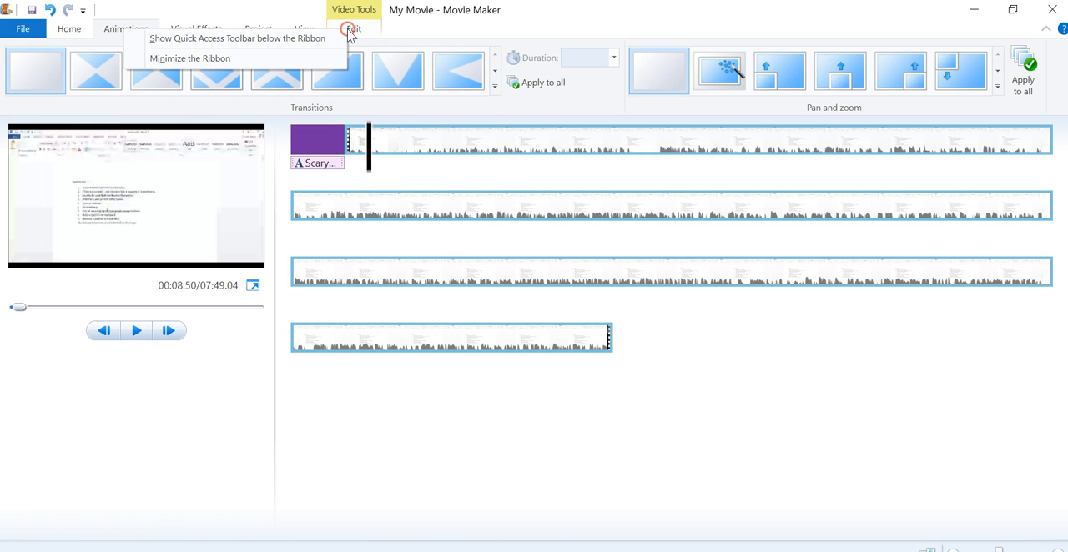
click(351, 30)
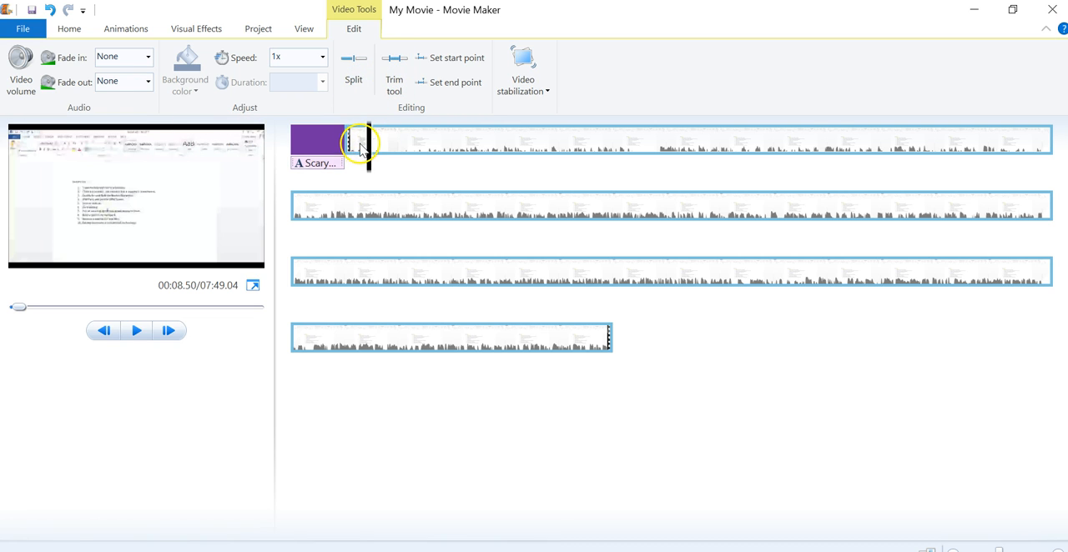
click(359, 73)
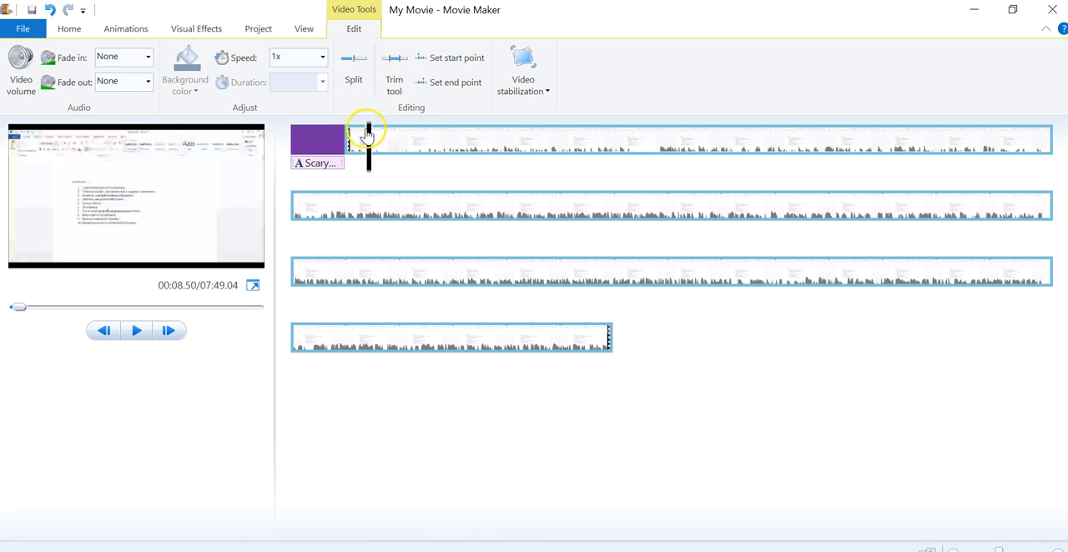
click(358, 73)
click(401, 139)
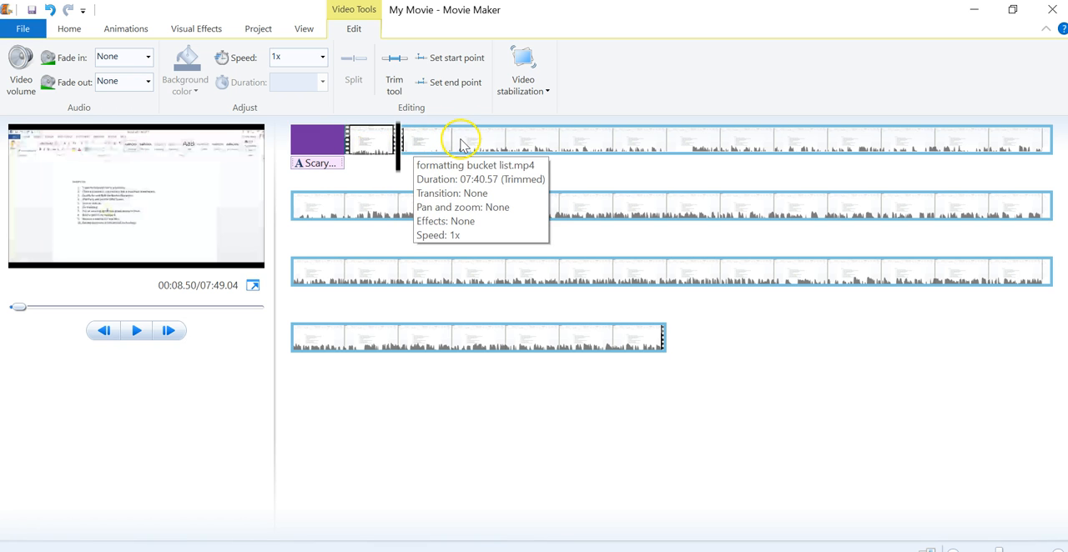
- Remove the short opening segment of the video, and undo both the removal and the split
right_click(375, 139)
click(376, 139)
right_click(376, 140)
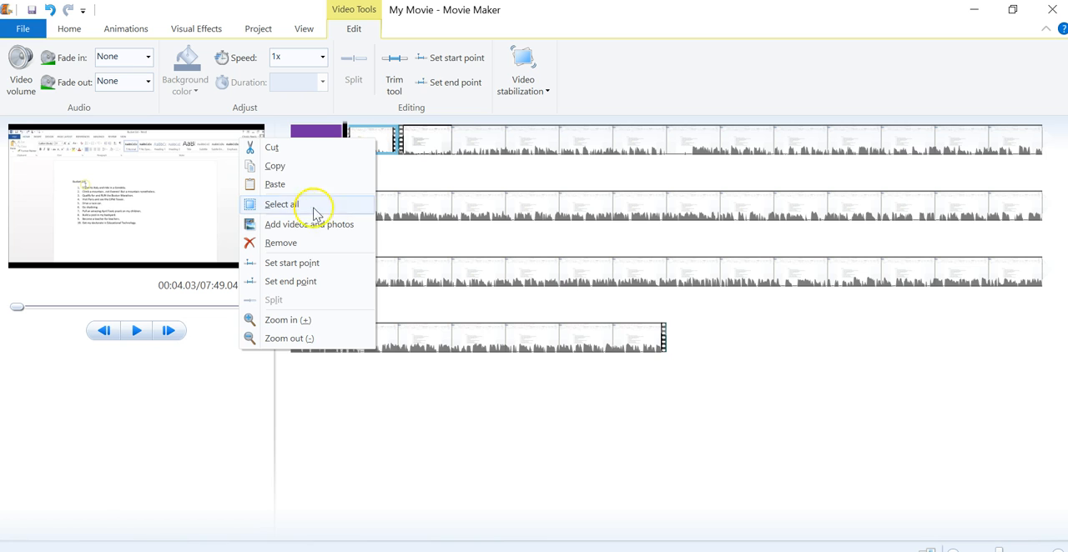
click(312, 246)
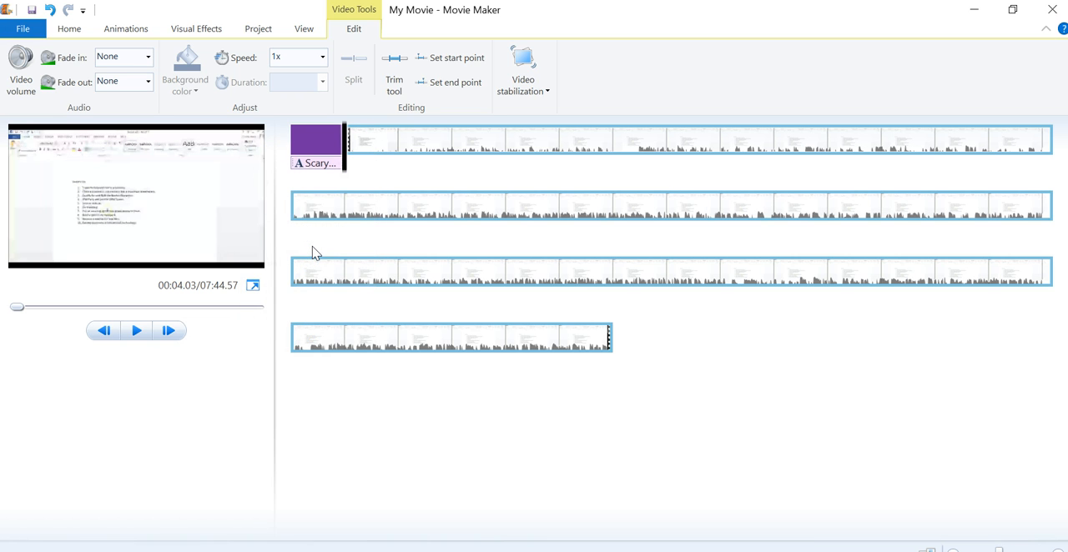
key(ctrl+z)
key(ctrl+a)
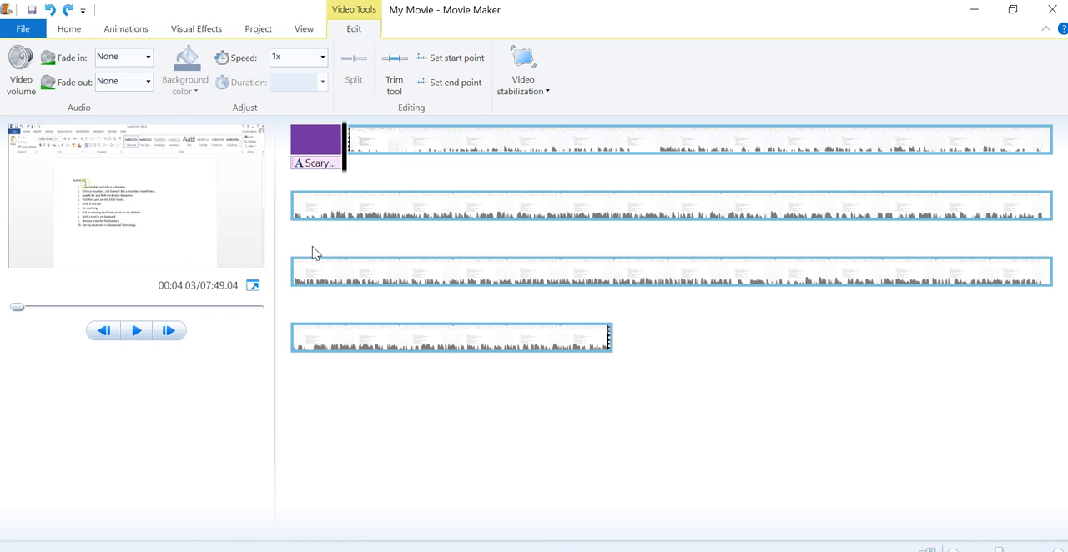
- Position the playhead at about 02:53.87 and split the video there
drag(344, 175, 382, 175)
click(451, 59)
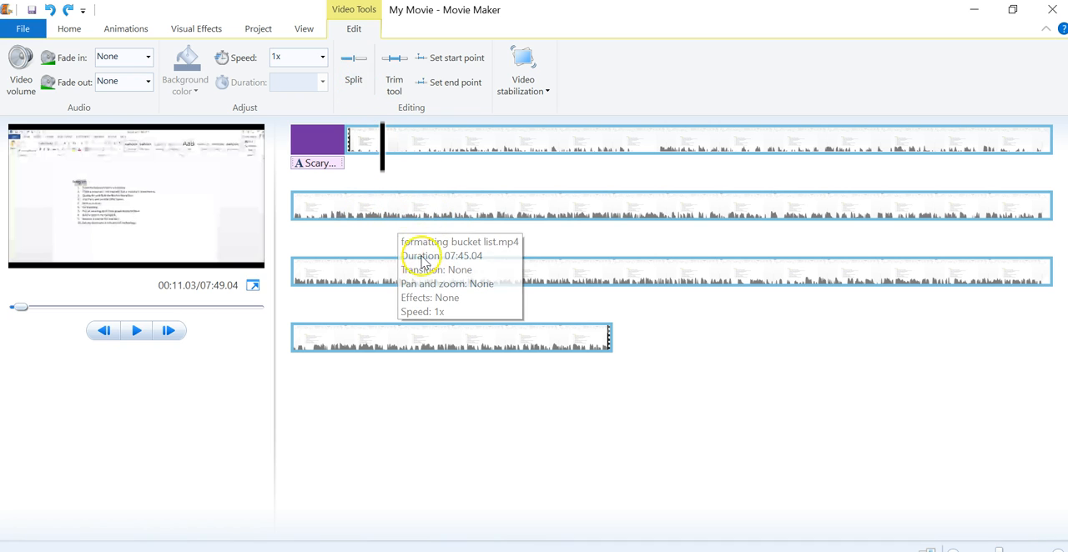
click(543, 209)
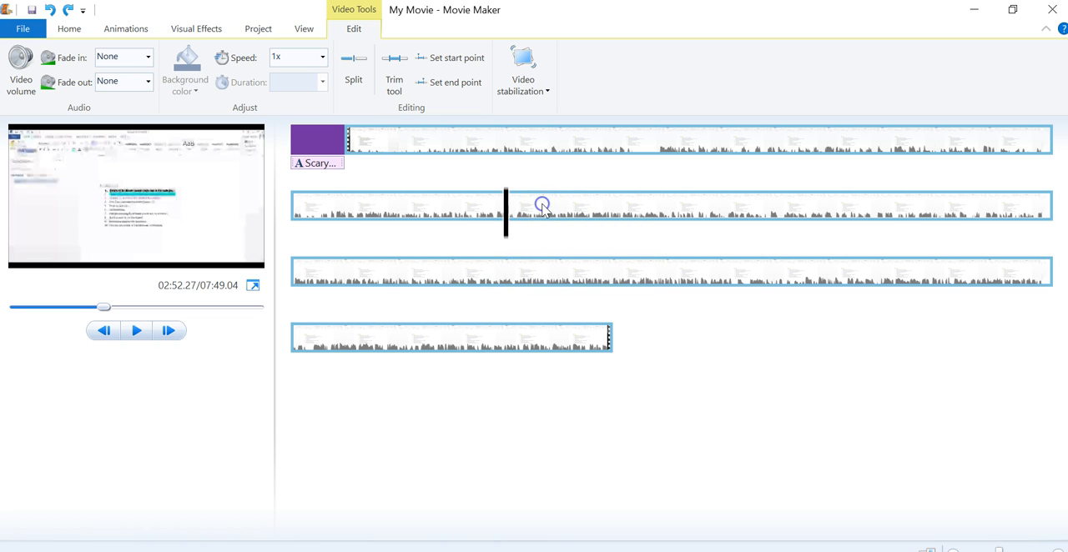
mouse_move(518, 229)
mouse_down()
mouse_move(506, 231)
mouse_move(515, 235)
mouse_up()
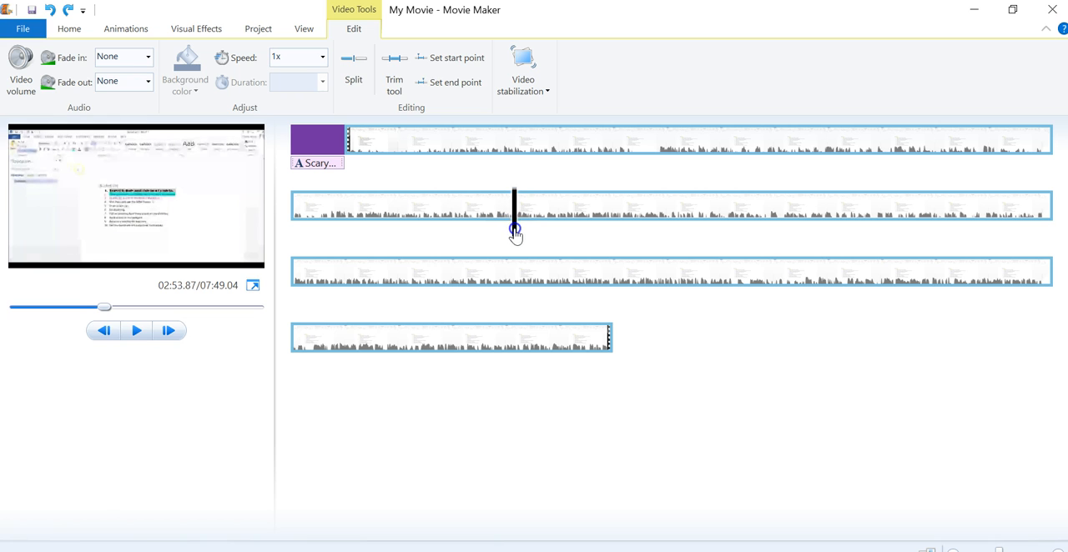
click(354, 66)
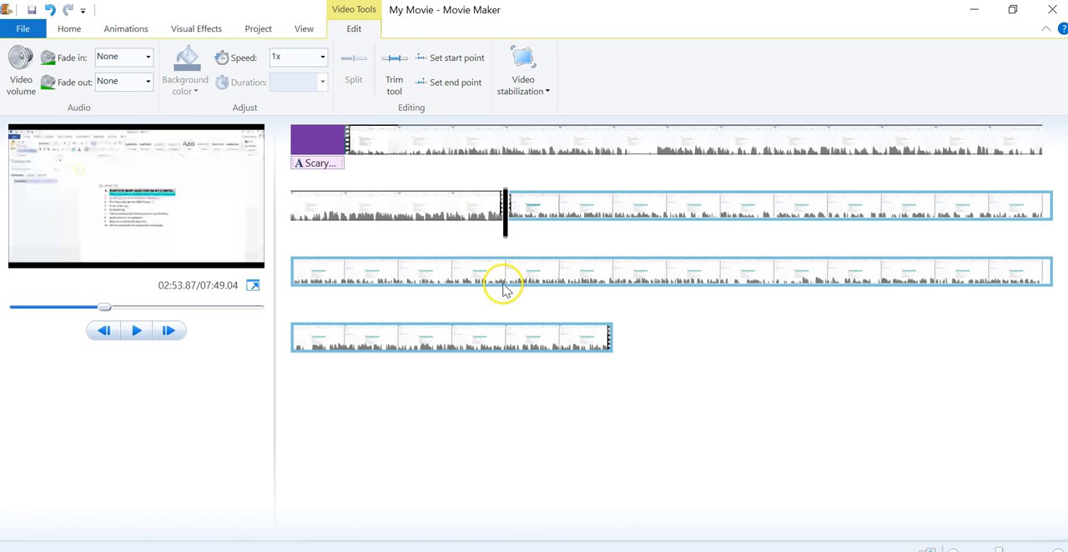
- Split the video again at about 03:08.60 and remove the segment between the two splits
drag(505, 232, 587, 240)
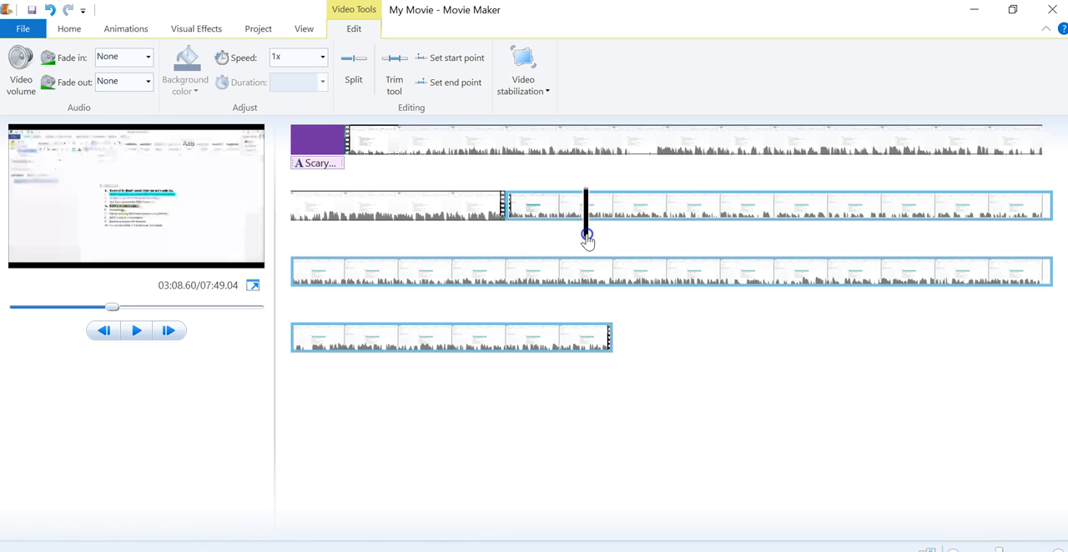
click(354, 79)
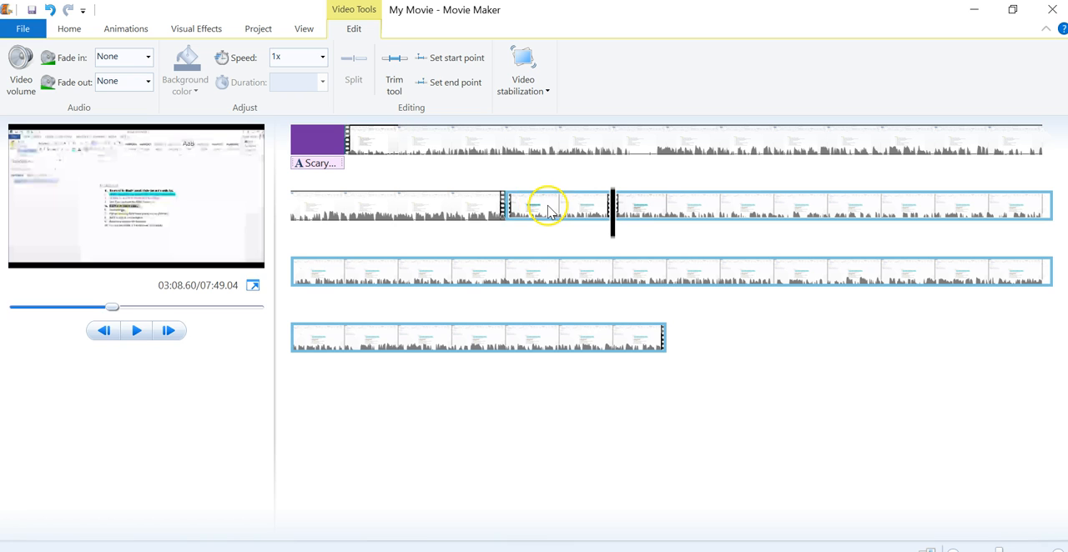
click(554, 212)
right_click(554, 213)
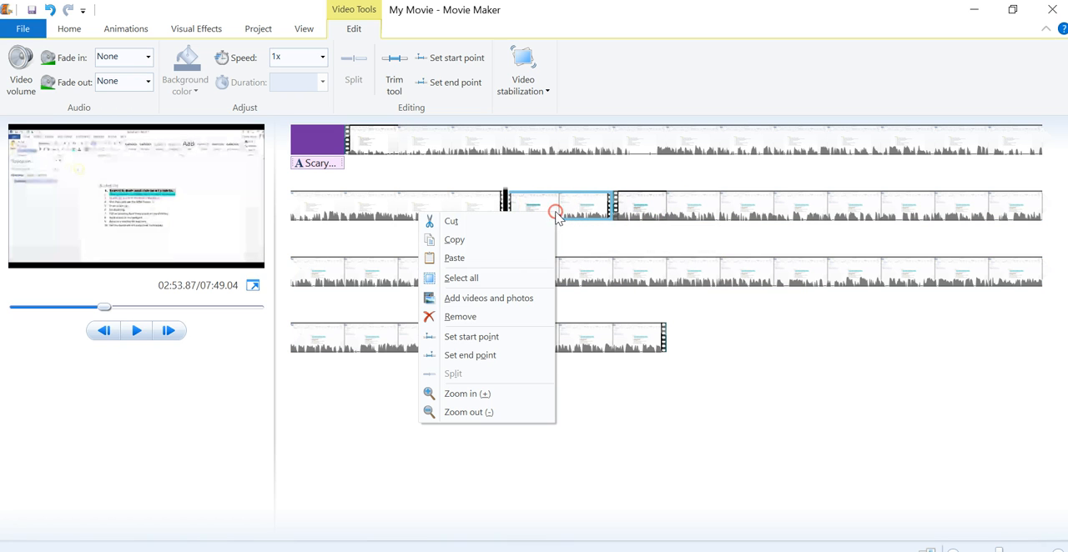
click(492, 320)
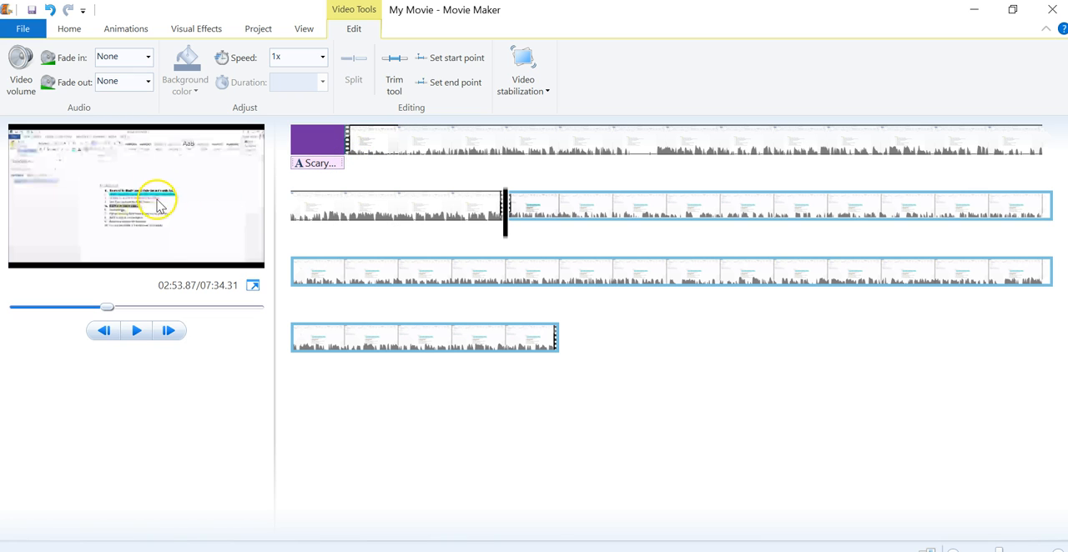
- Position the playhead at about 00:10.57, just after the title, and add a caption there
click(369, 154)
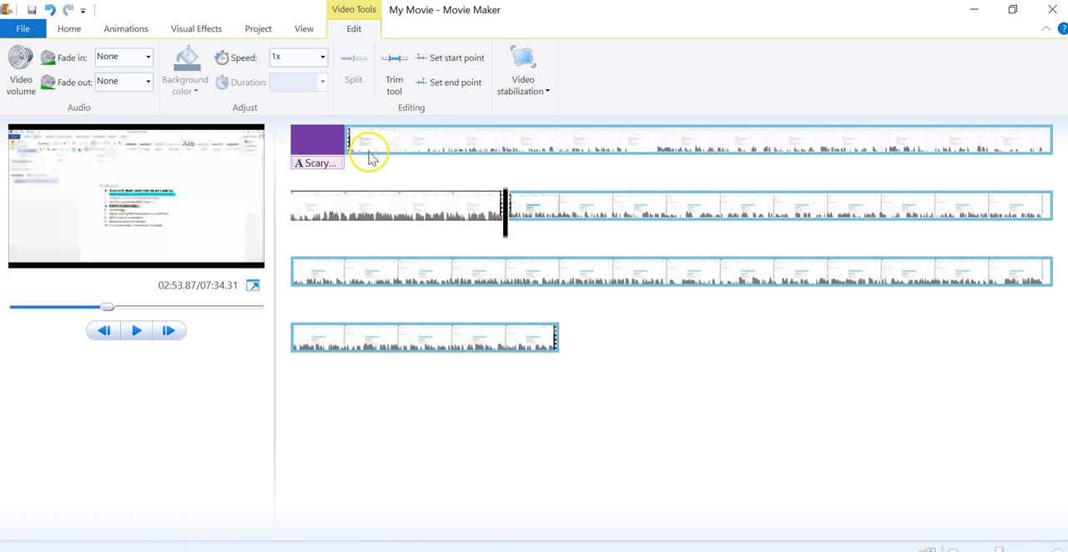
drag(345, 167, 400, 168)
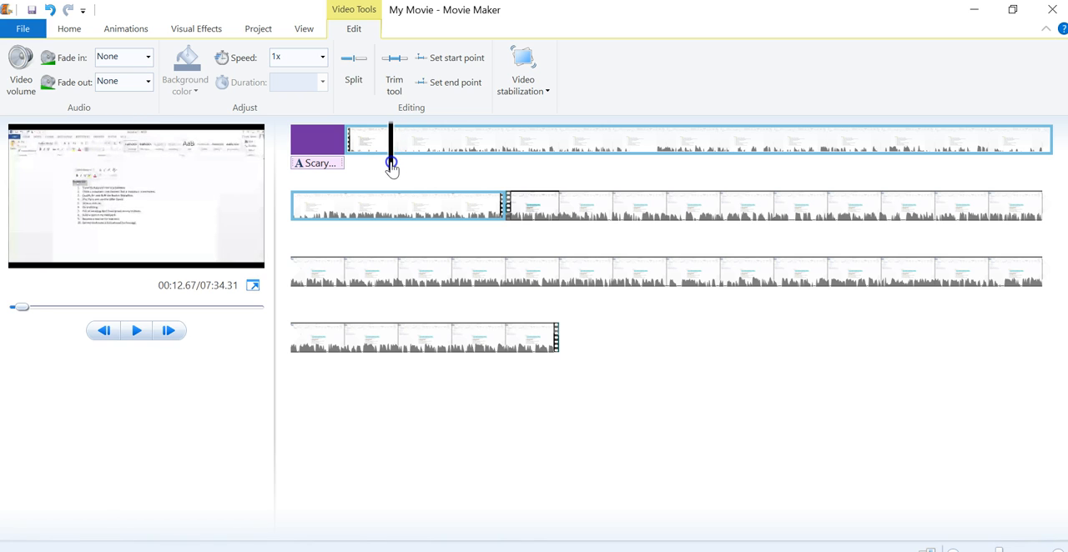
drag(391, 167, 380, 167)
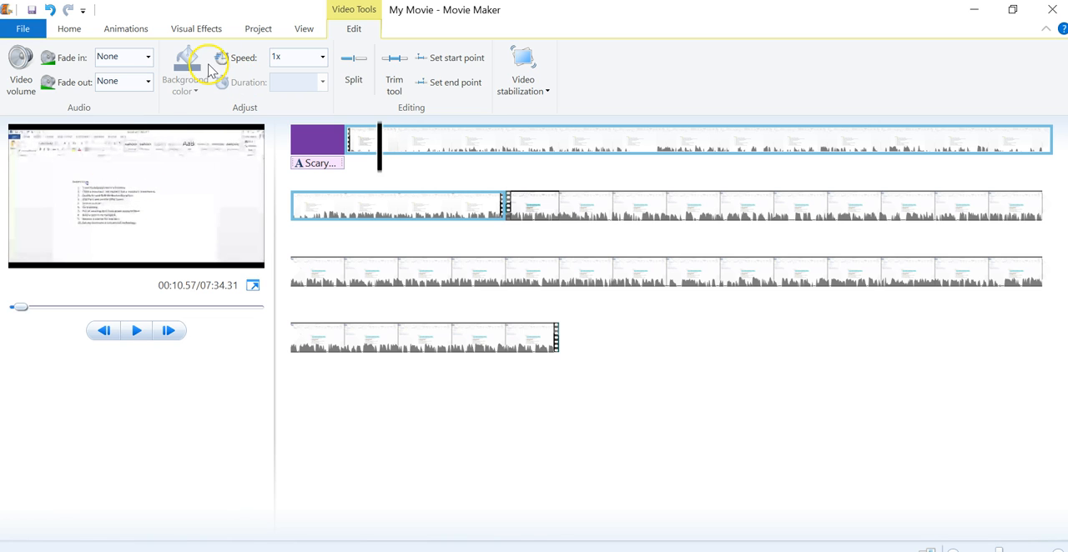
click(69, 30)
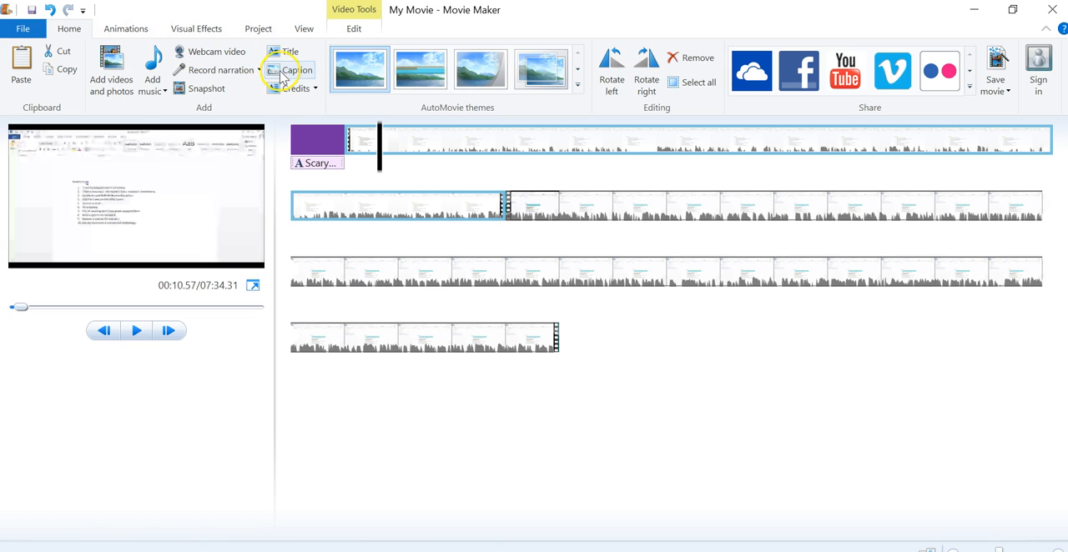
click(289, 71)
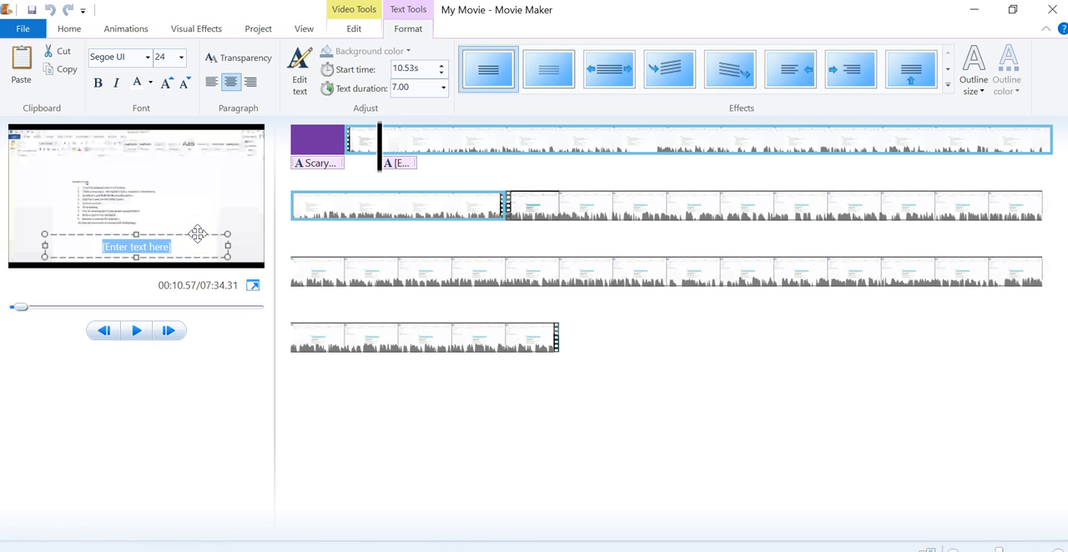
- Colour the caption text purple and change its wording to "Format title as Heading 1"
click(151, 87)
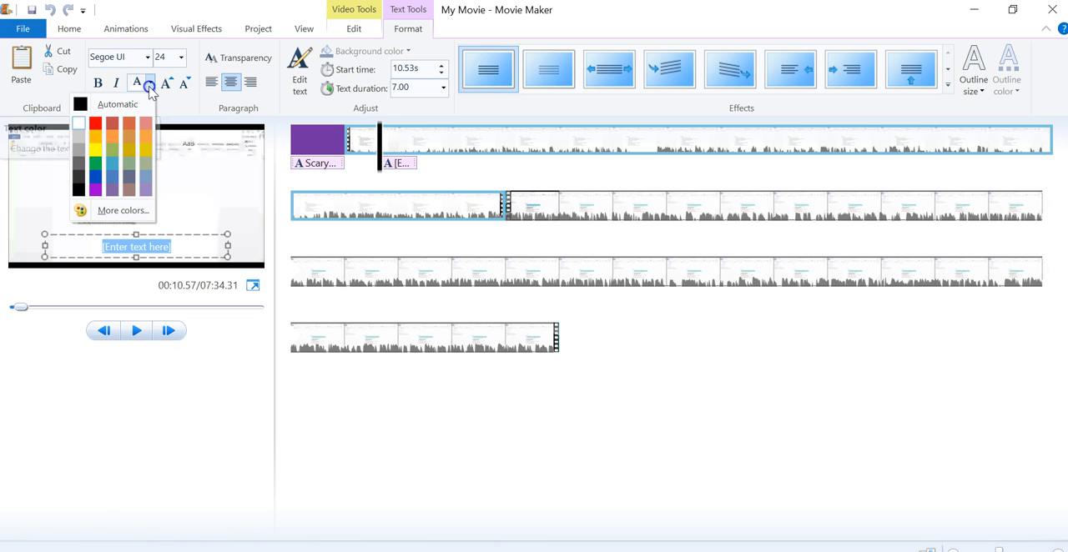
click(95, 190)
click(170, 234)
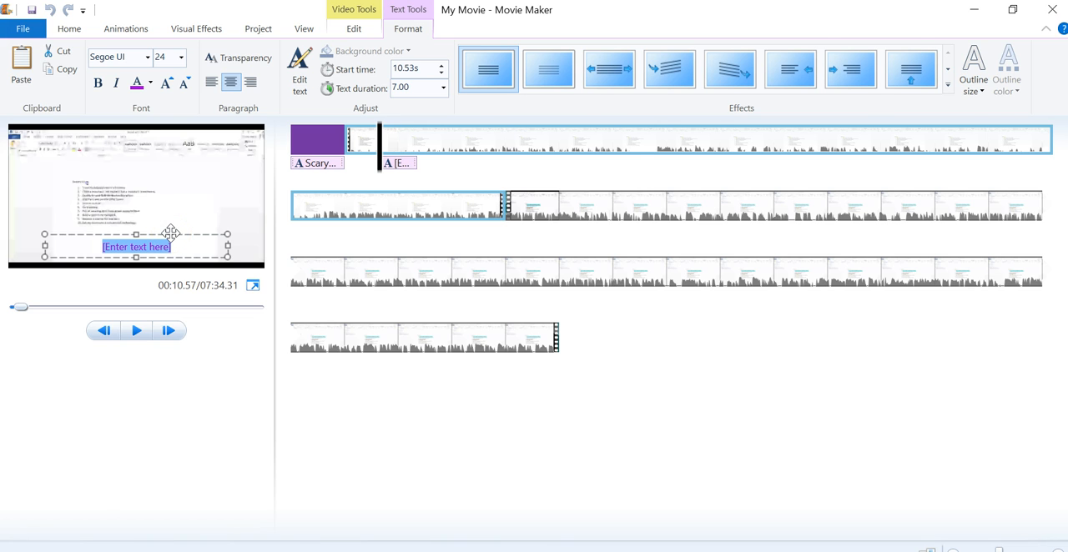
key(Delete)
click(159, 252)
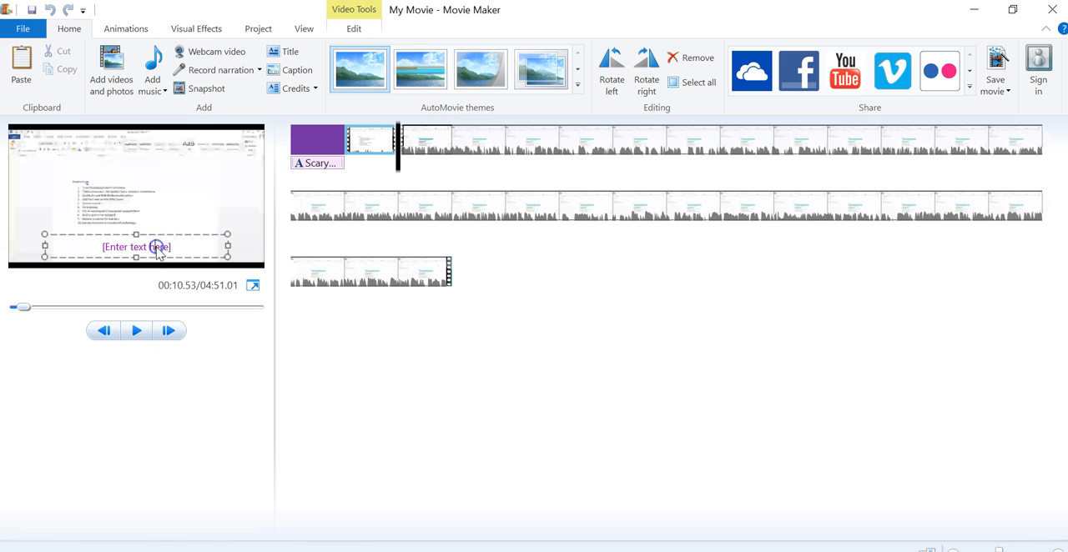
drag(176, 247, 93, 239)
text(Format tit)
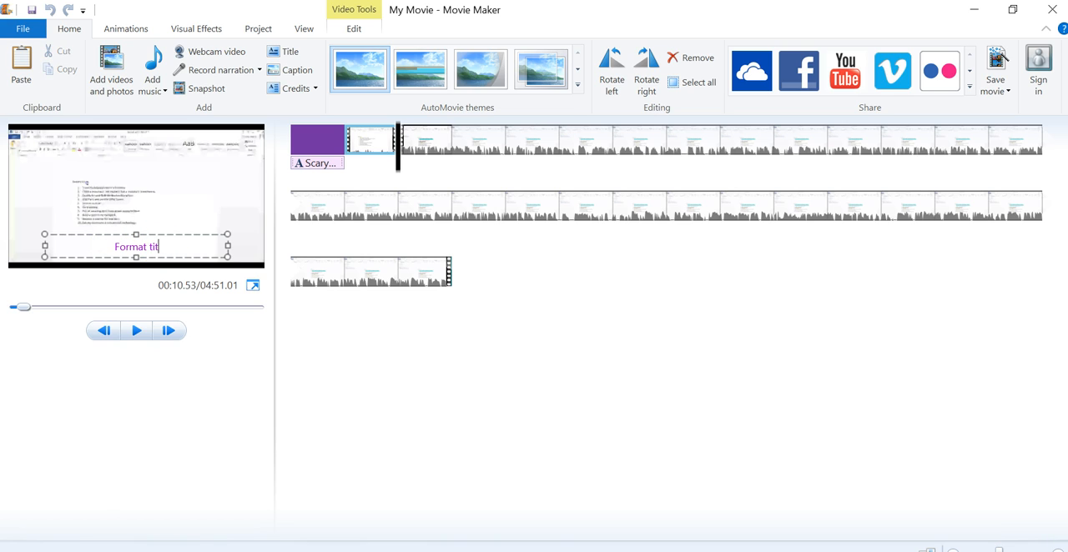
text(le as Heading 1)
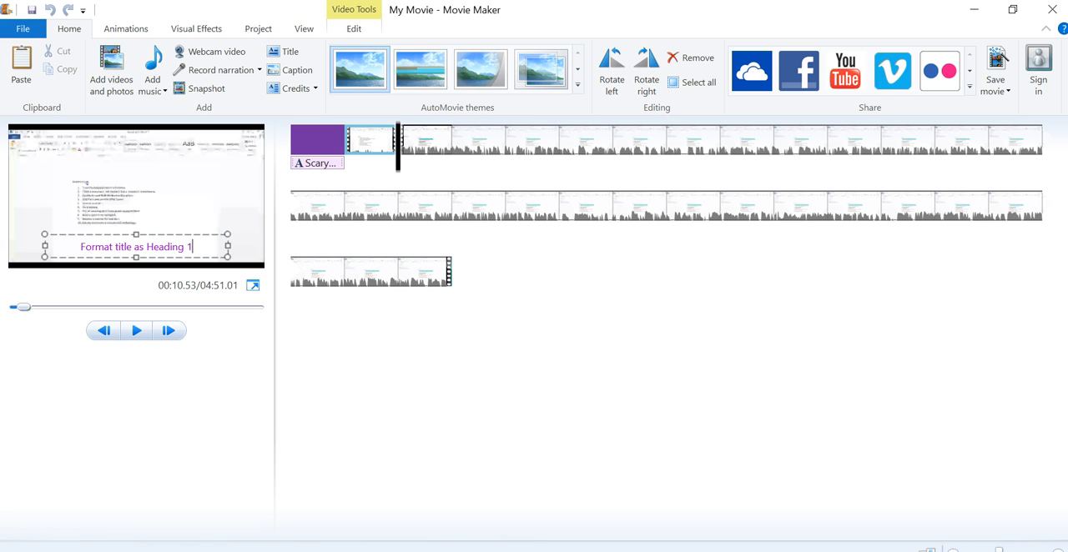
- Leave the caption text and try to play the movie from the caption's position
drag(195, 248, 77, 242)
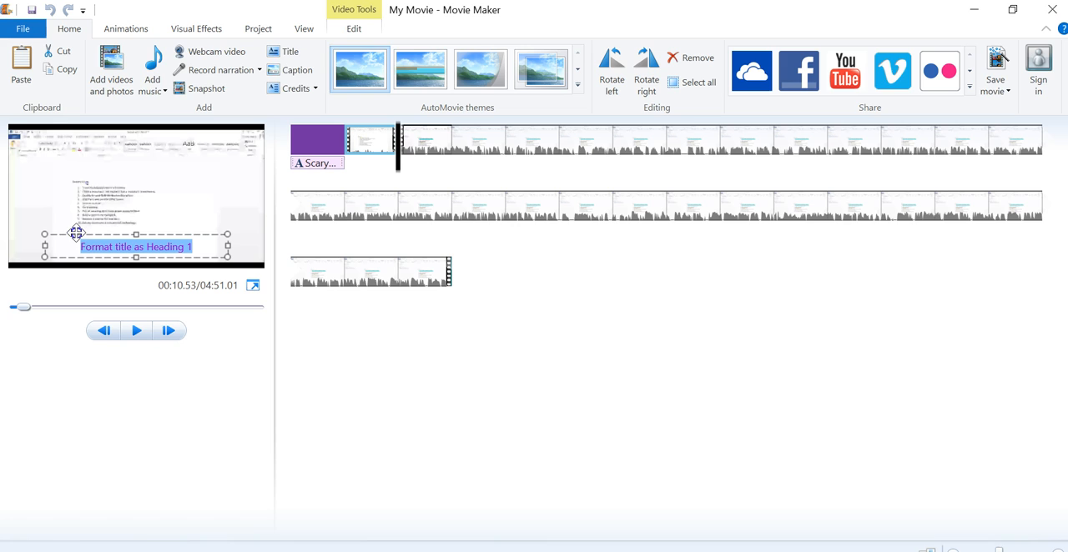
click(355, 29)
click(155, 238)
click(383, 192)
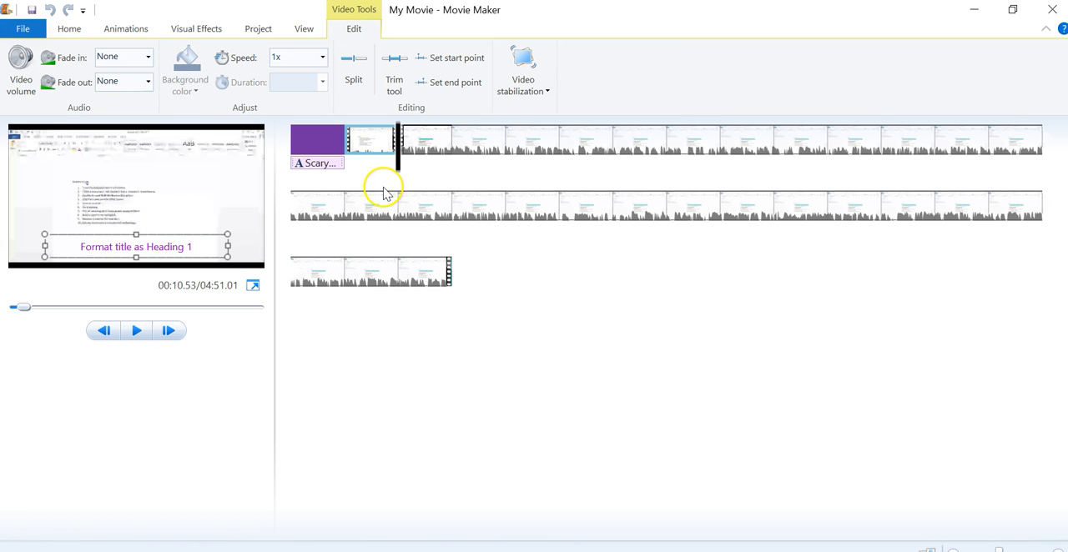
click(397, 193)
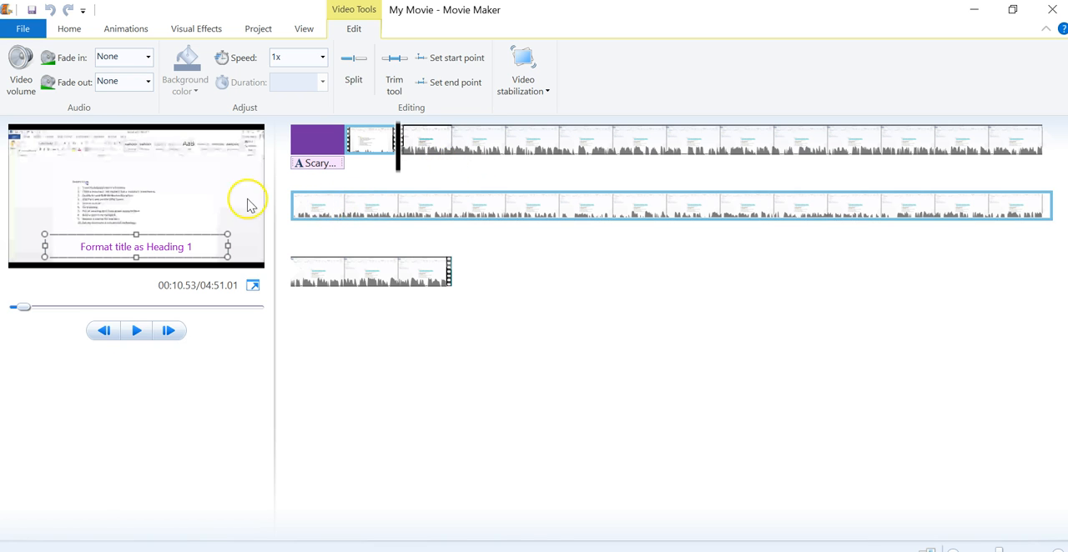
click(136, 332)
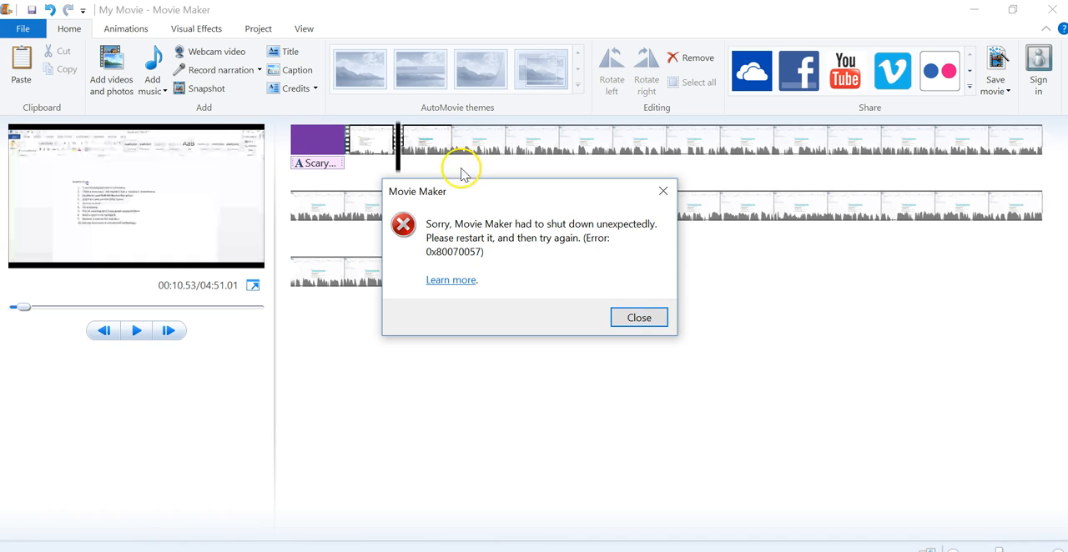
- Dismiss the error, minimize the browser, reopen Movie Maker and restore the last project
click(639, 319)
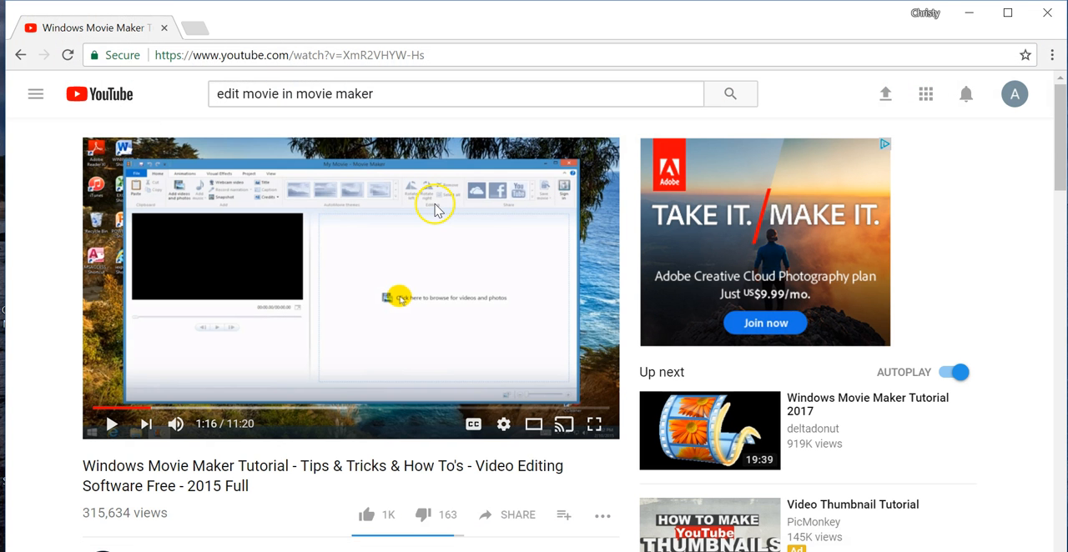
click(969, 10)
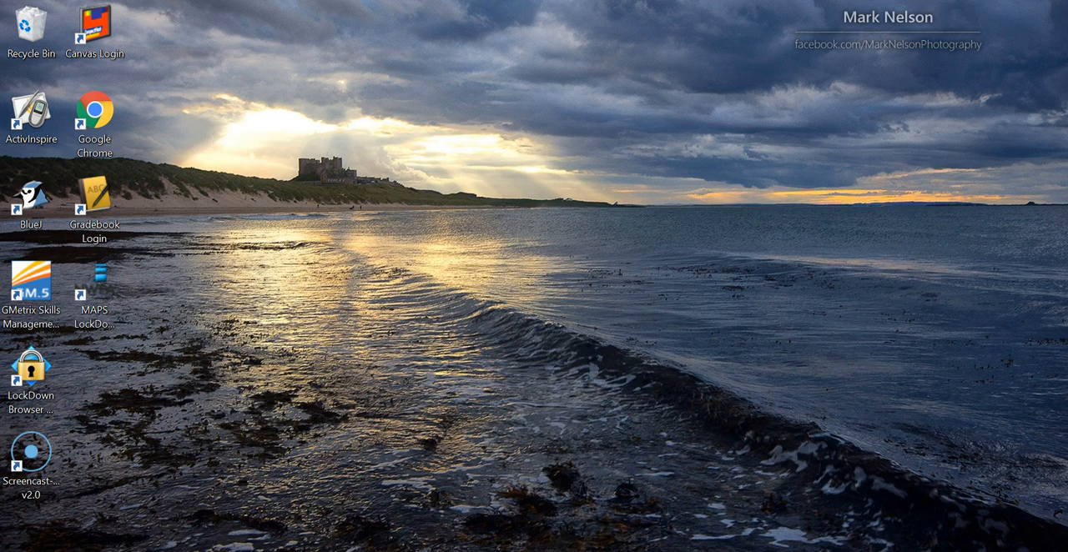
click(20, 551)
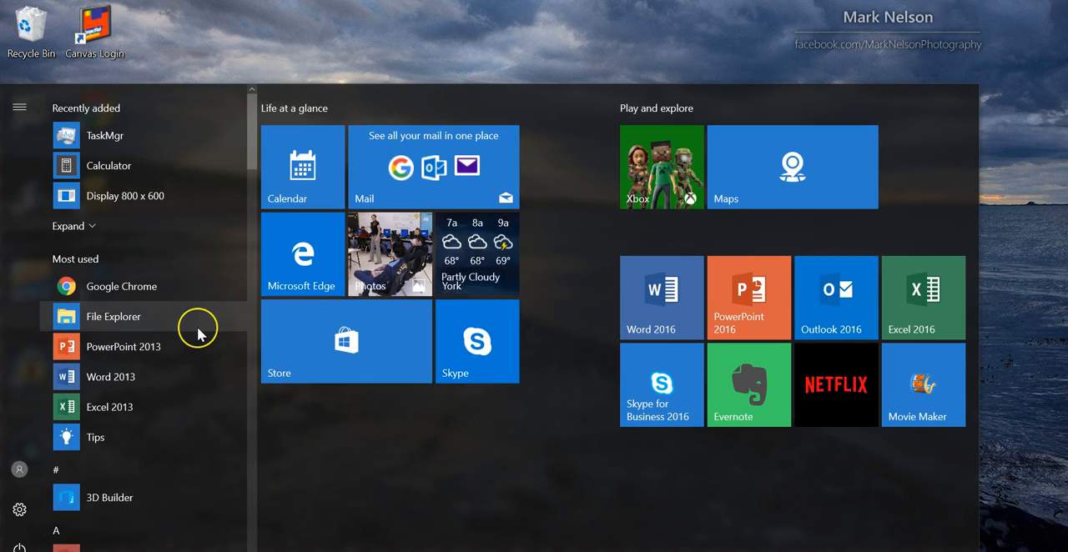
text(movie)
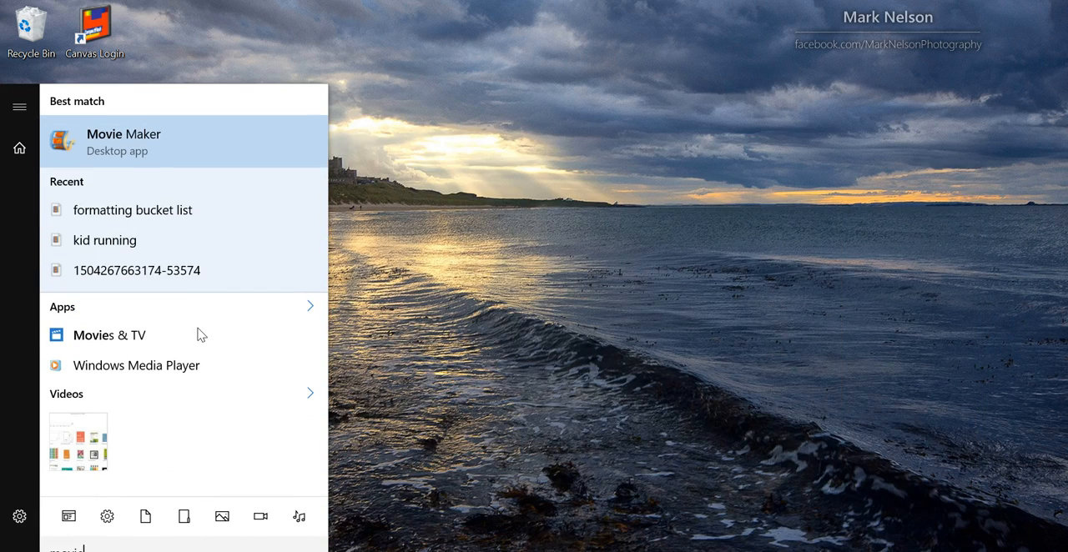
click(203, 138)
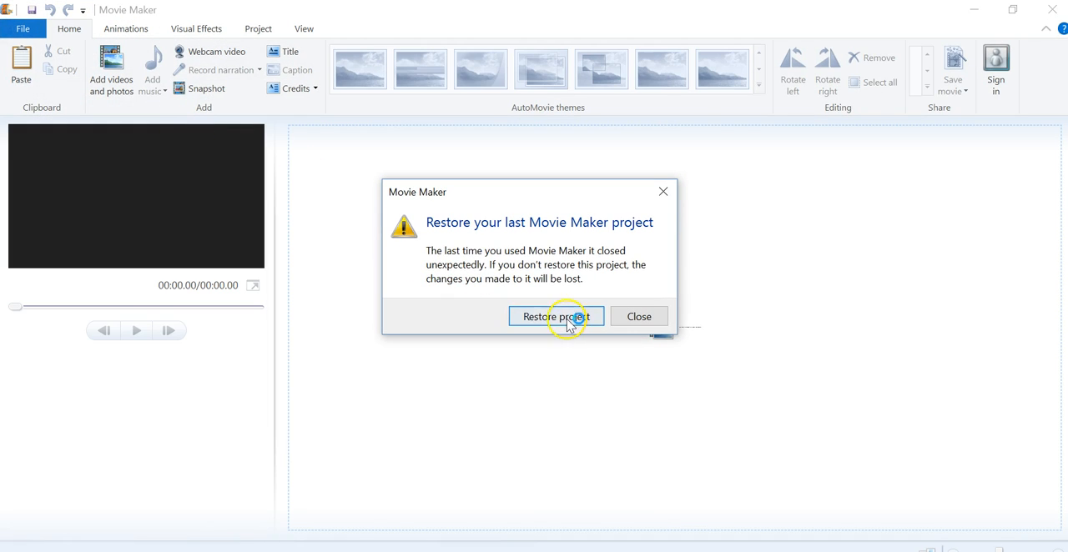
click(567, 320)
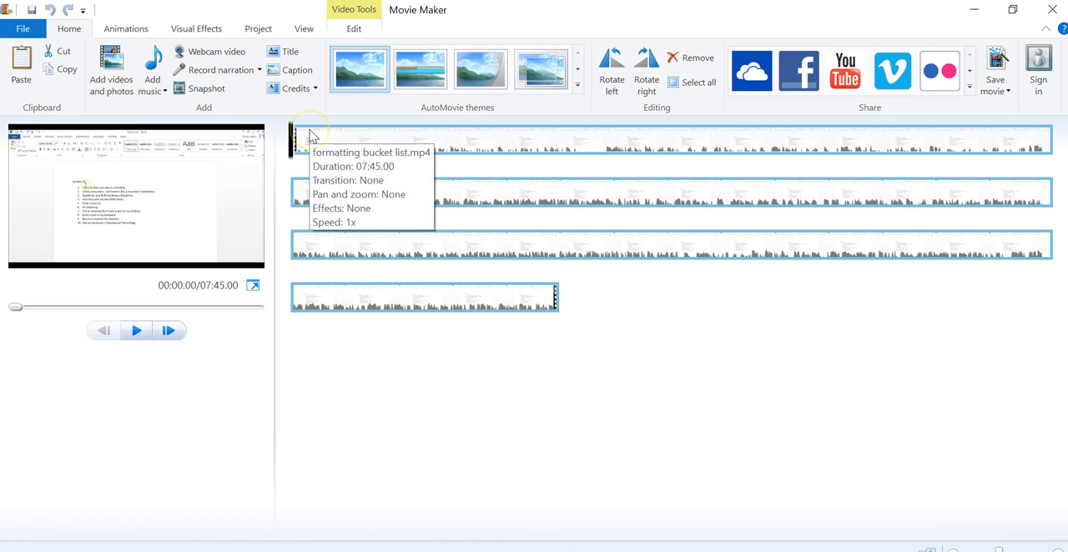
- Move the playhead to about 00:54.73 and split the bucket list video there
click(355, 30)
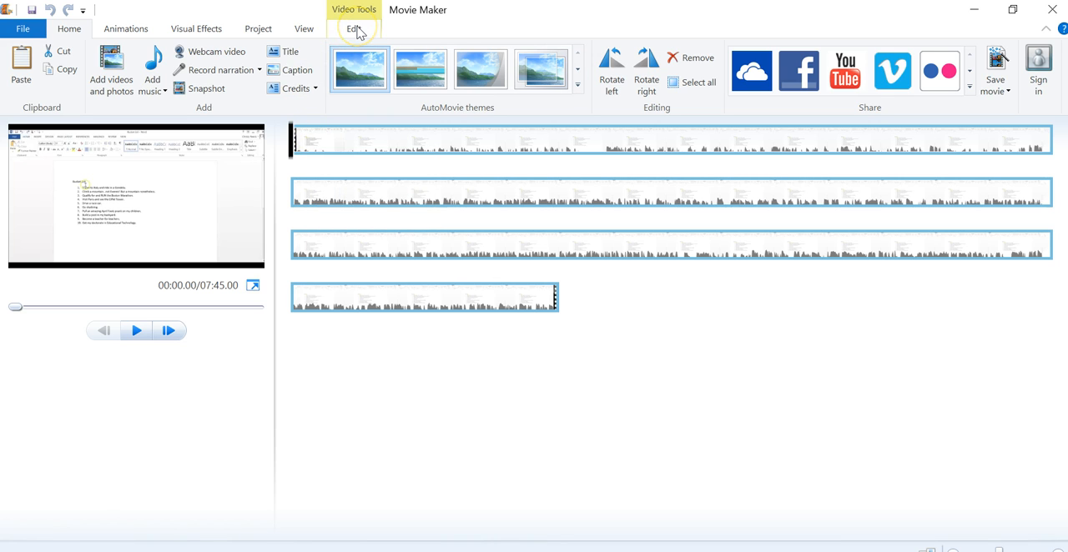
click(355, 30)
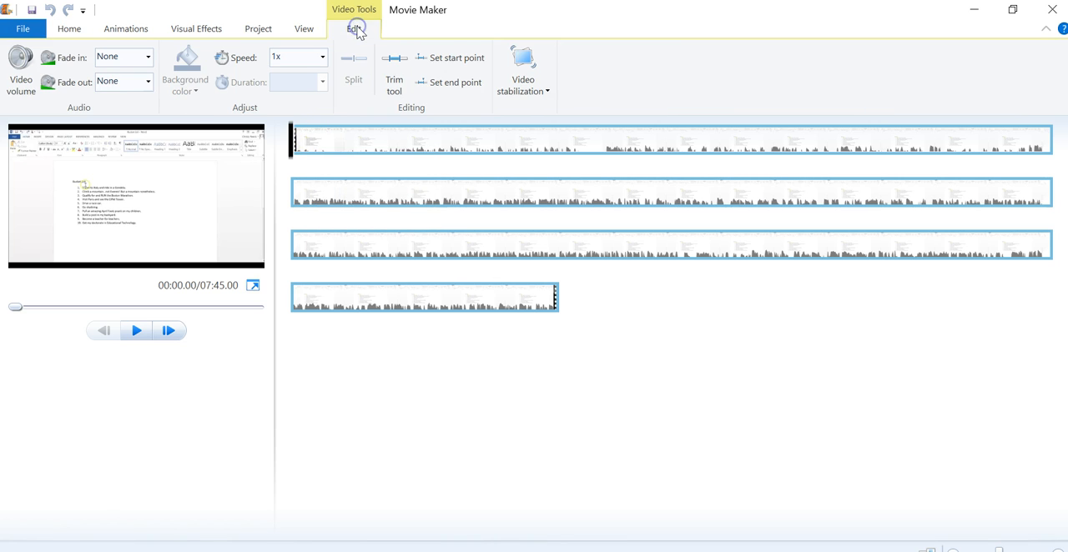
click(290, 149)
click(576, 301)
drag(289, 158, 588, 155)
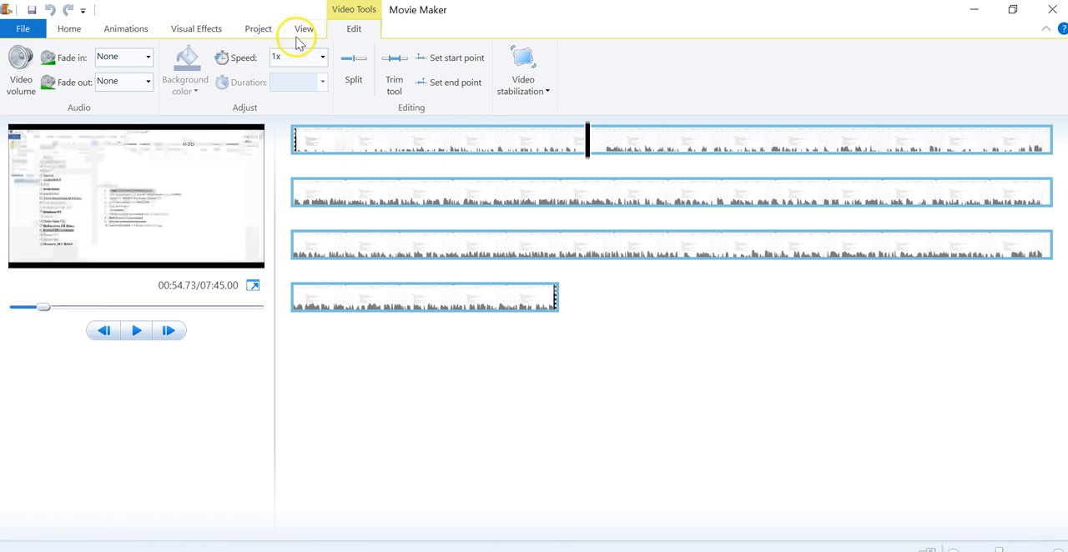
click(354, 75)
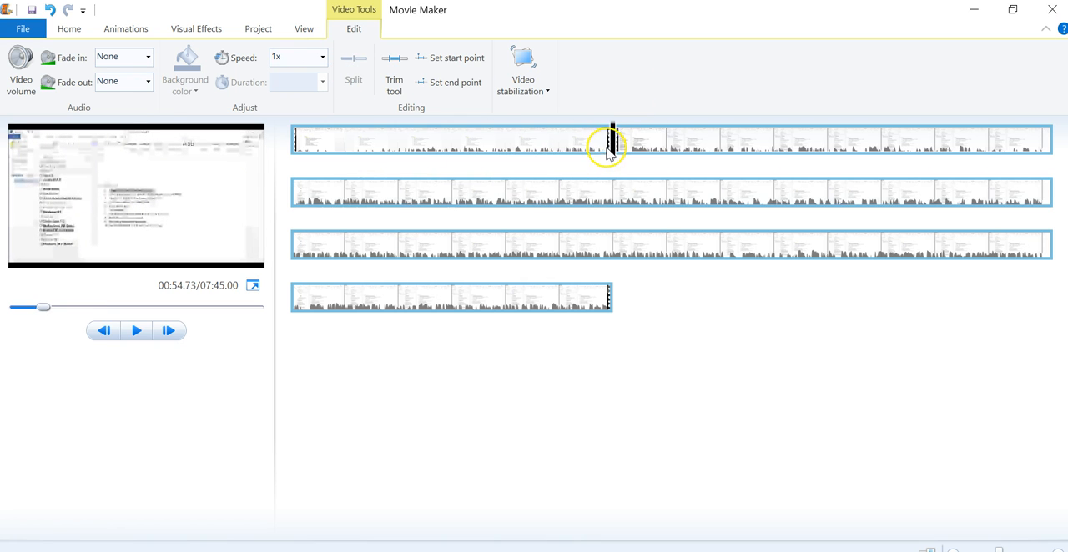
- Add the photo IMG_5152 from the Downloads folder and place it between the two video segments
click(70, 30)
click(110, 82)
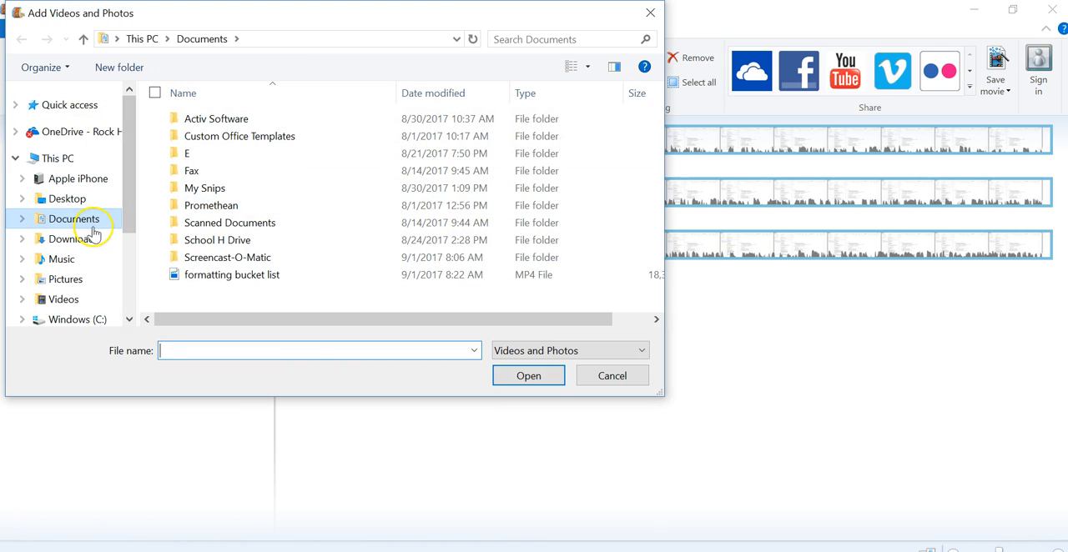
click(90, 225)
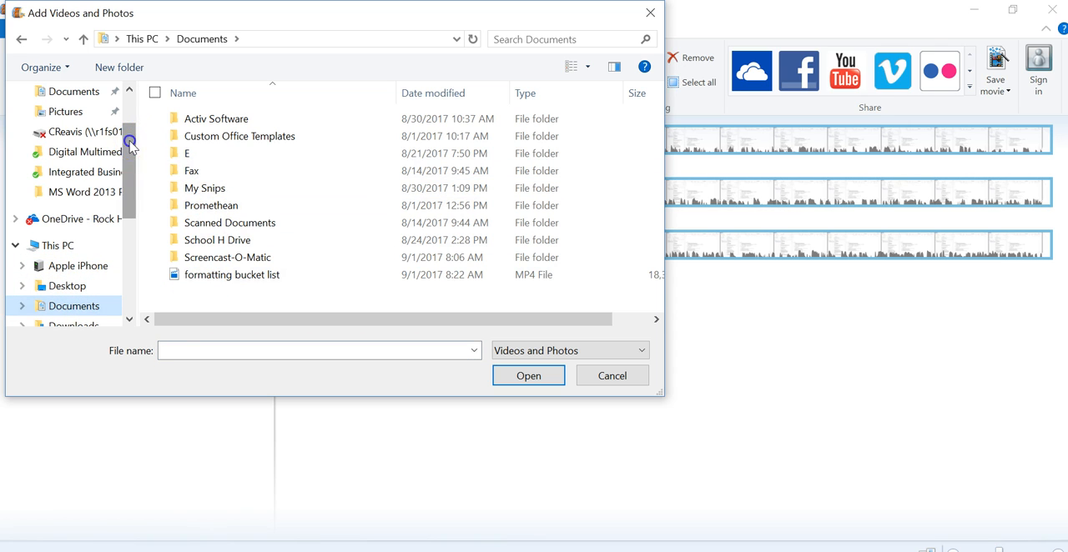
scroll(137, 143, up, 2)
click(74, 145)
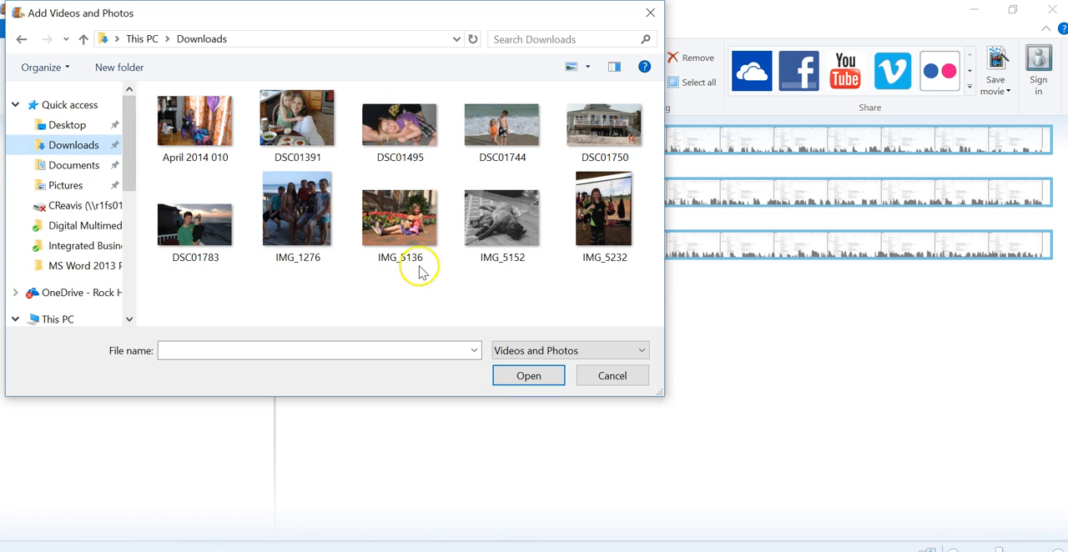
double_click(494, 219)
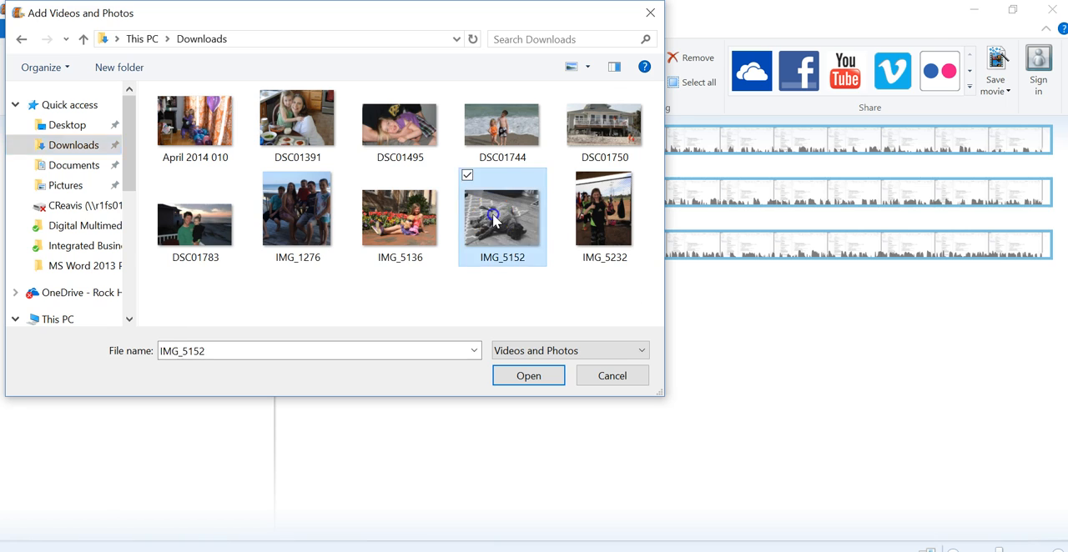
drag(659, 302, 624, 162)
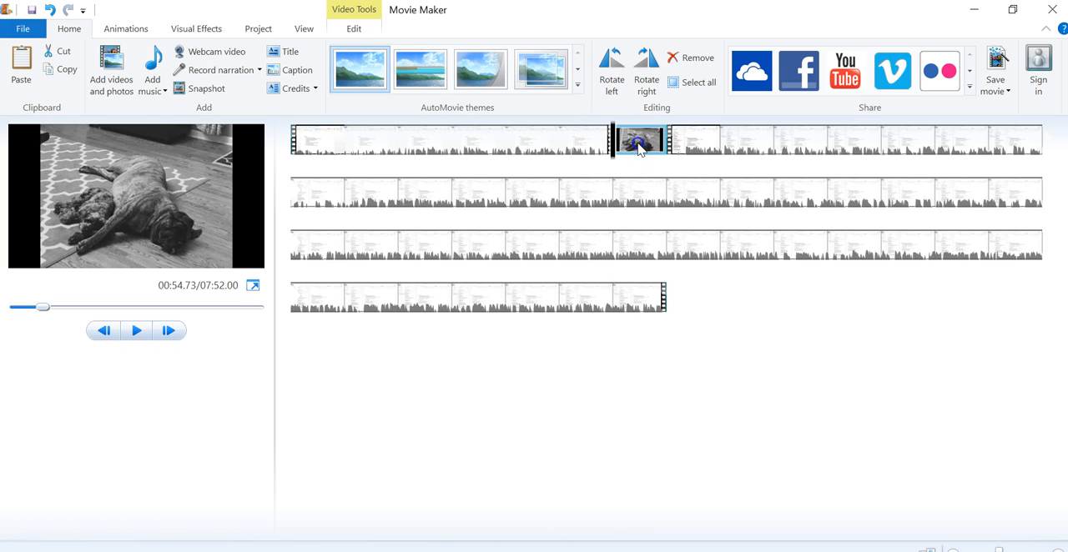
- Play the movie from about 00:52.90 through the inserted photo and pause at about 01:02.93
click(601, 137)
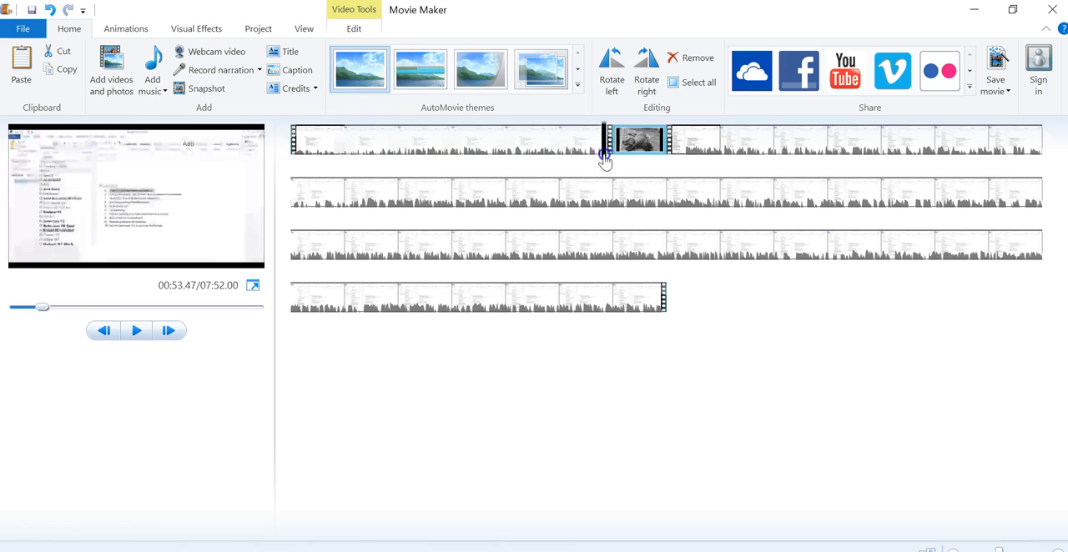
click(135, 332)
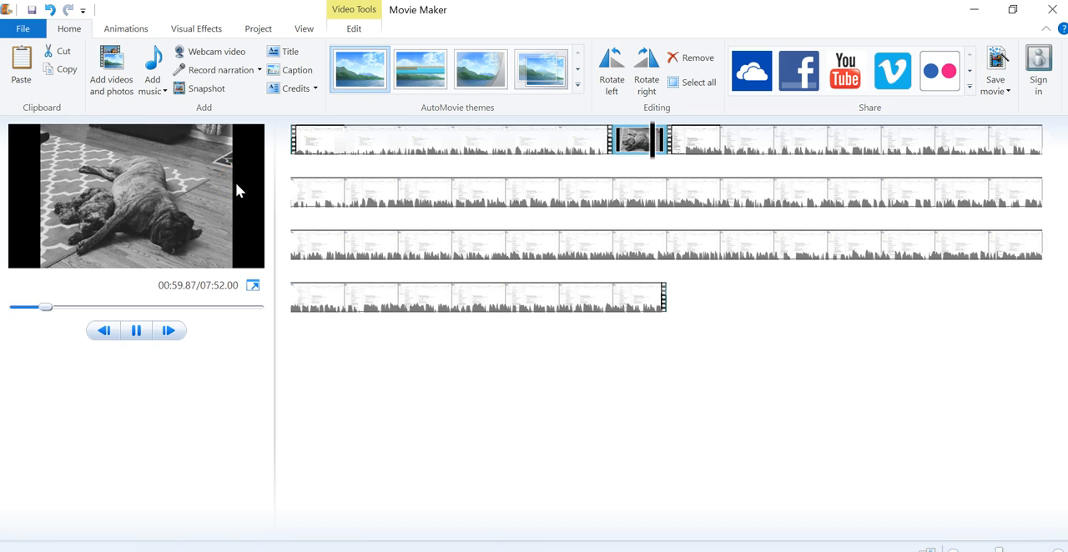
click(310, 308)
click(156, 332)
click(137, 333)
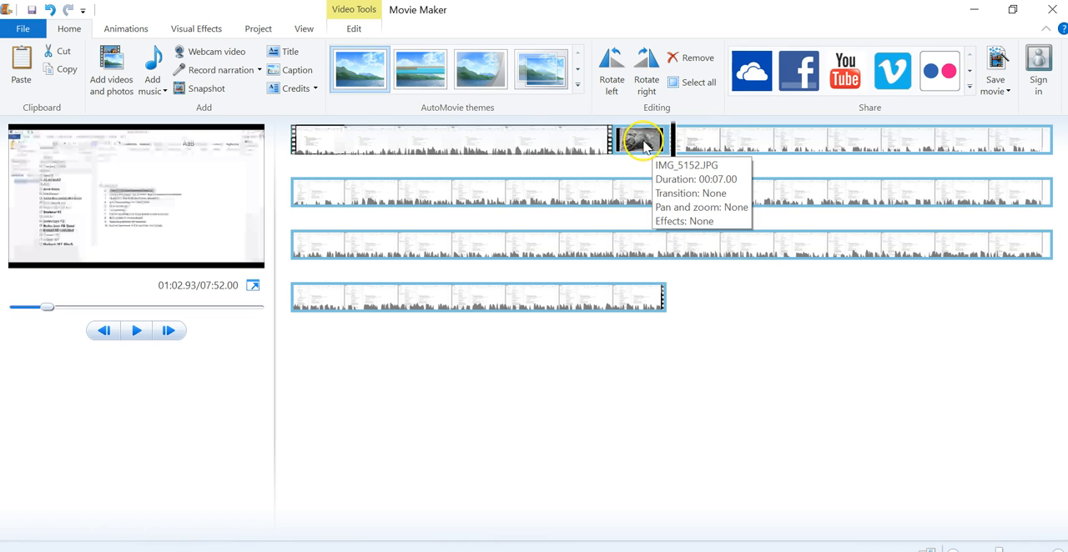
- Select the first video segment and return the playhead to the start of the movie
click(477, 136)
click(634, 150)
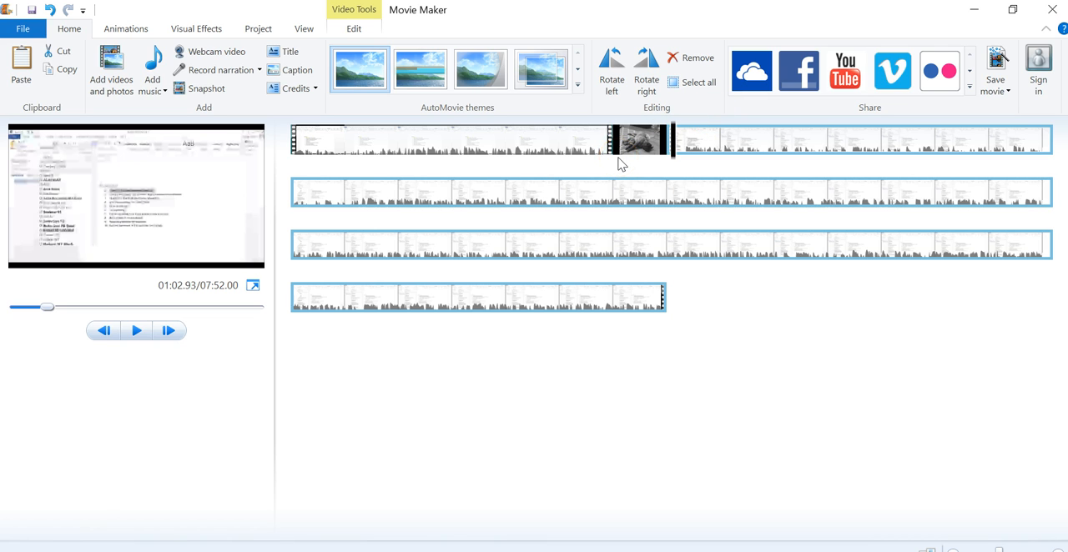
click(466, 147)
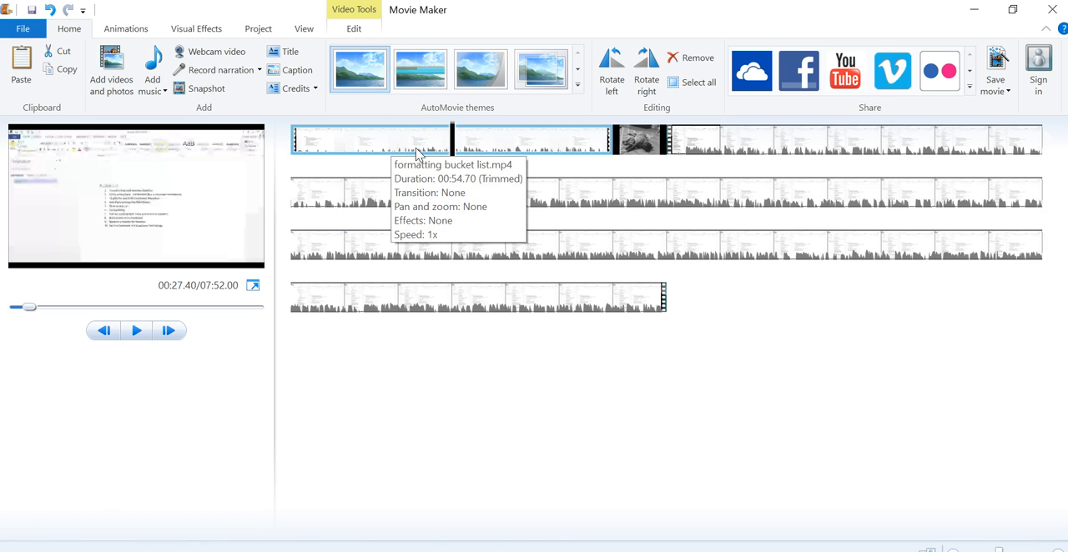
click(293, 139)
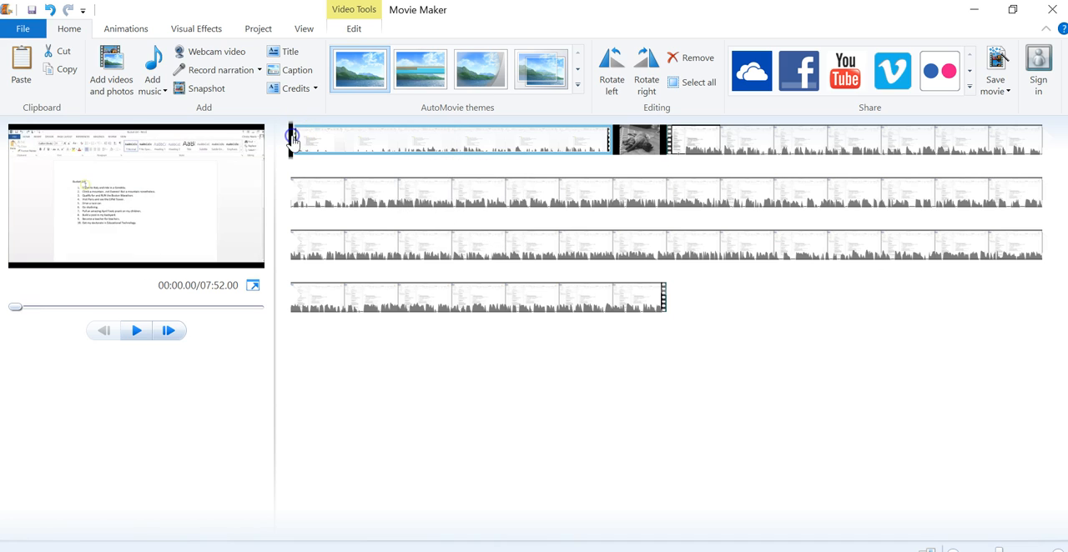
click(155, 91)
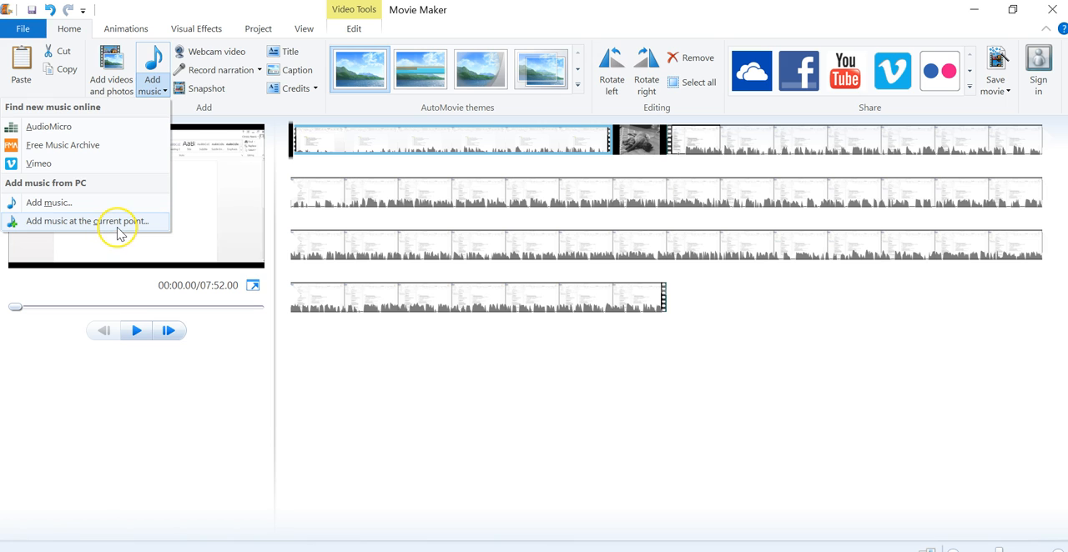
click(62, 204)
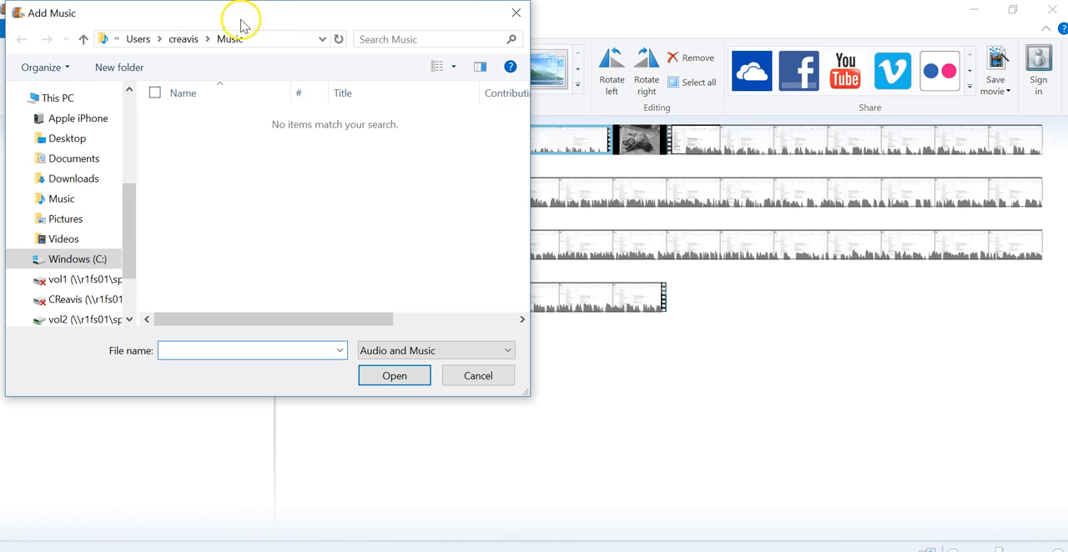
click(80, 200)
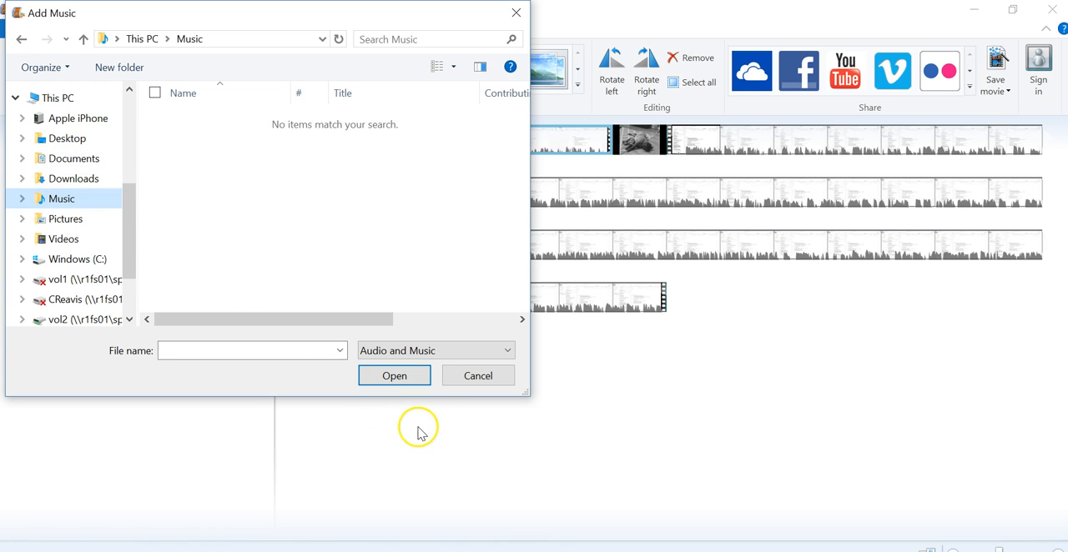
click(478, 376)
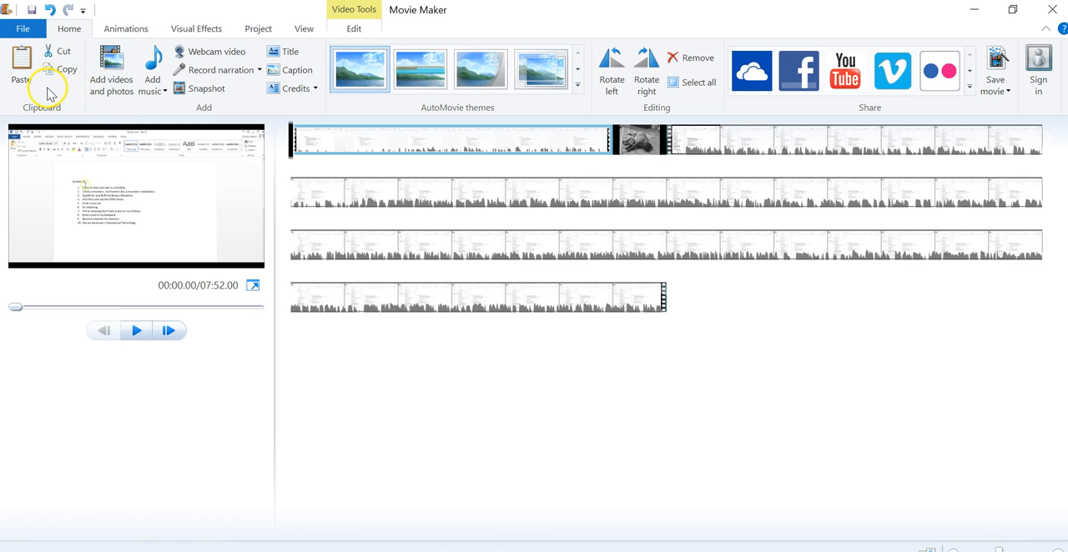
- Insert a title clip at the start of the movie
right_click(670, 303)
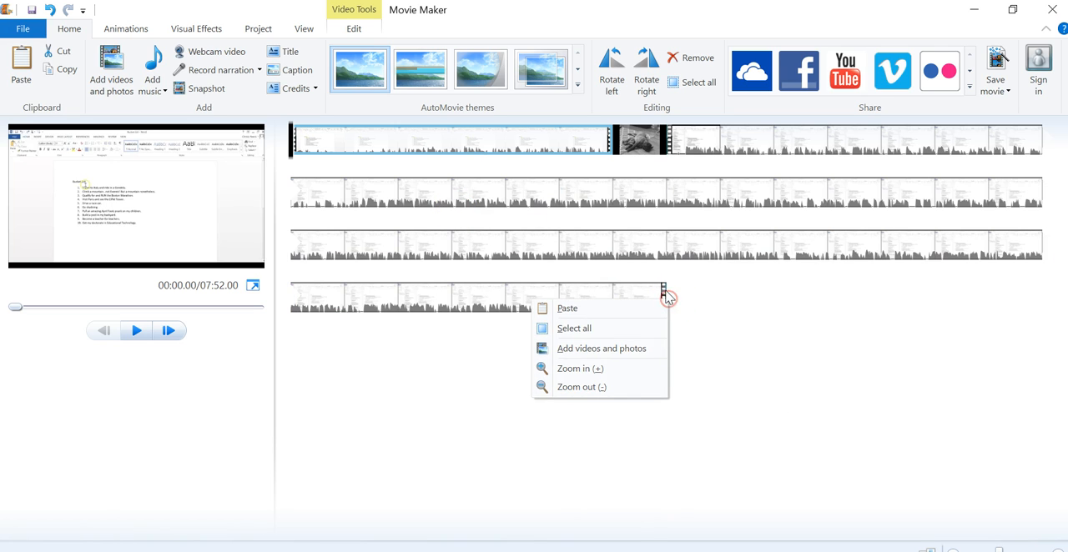
right_click(719, 329)
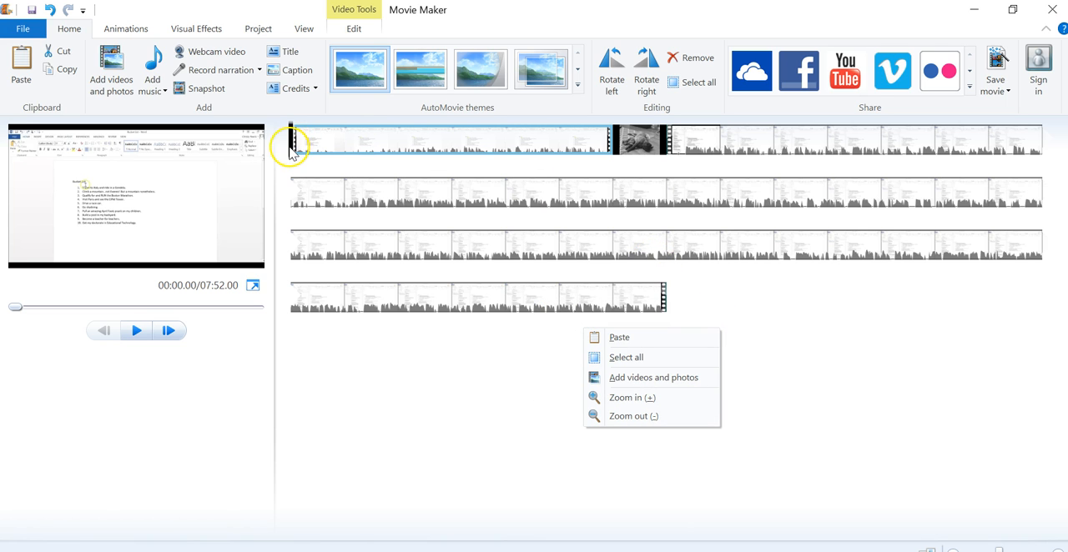
click(282, 52)
- Move the playhead to the very end of the last video segment and add a Credits clip there
click(716, 337)
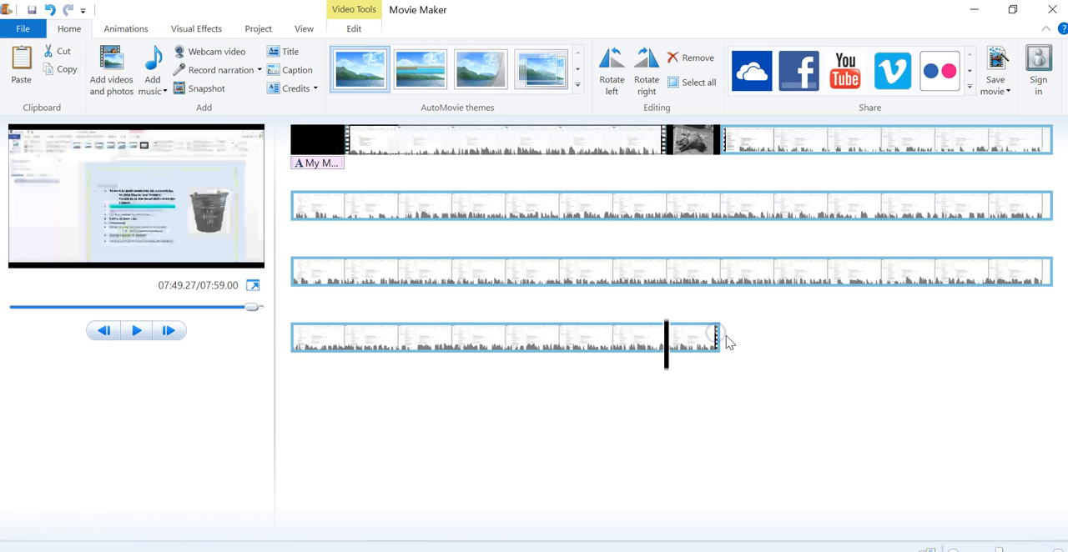
drag(666, 365, 734, 373)
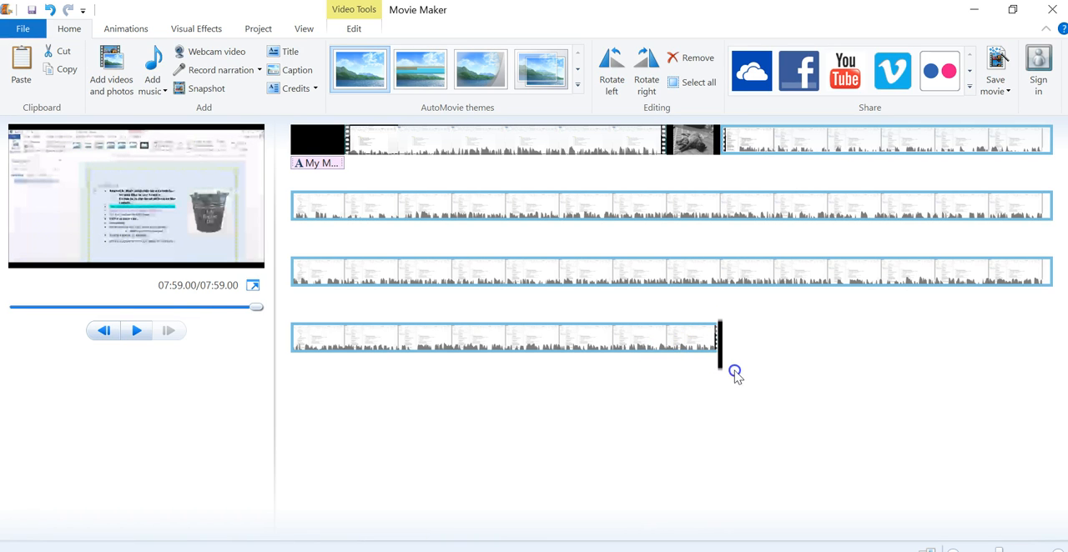
click(315, 88)
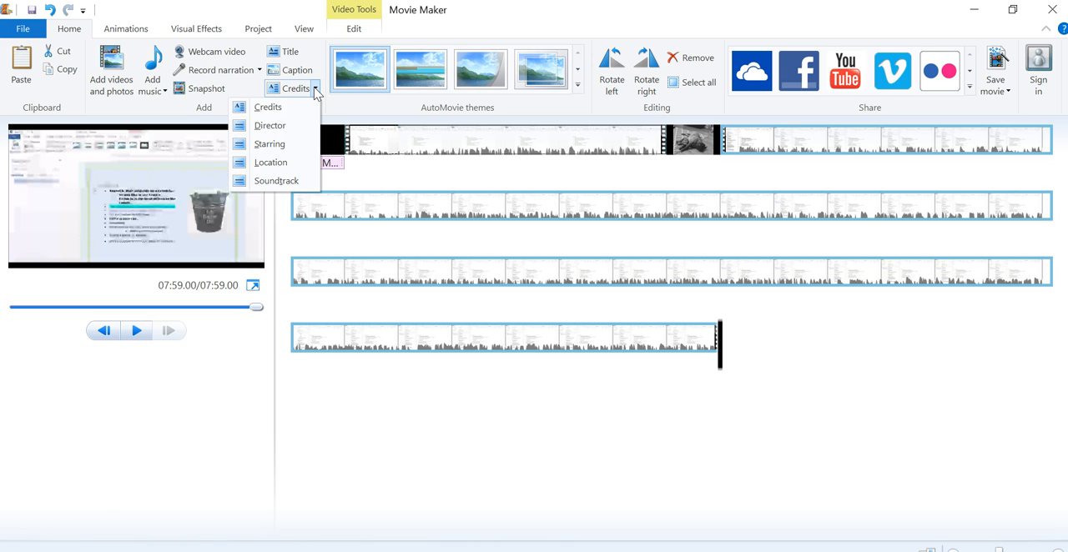
click(294, 106)
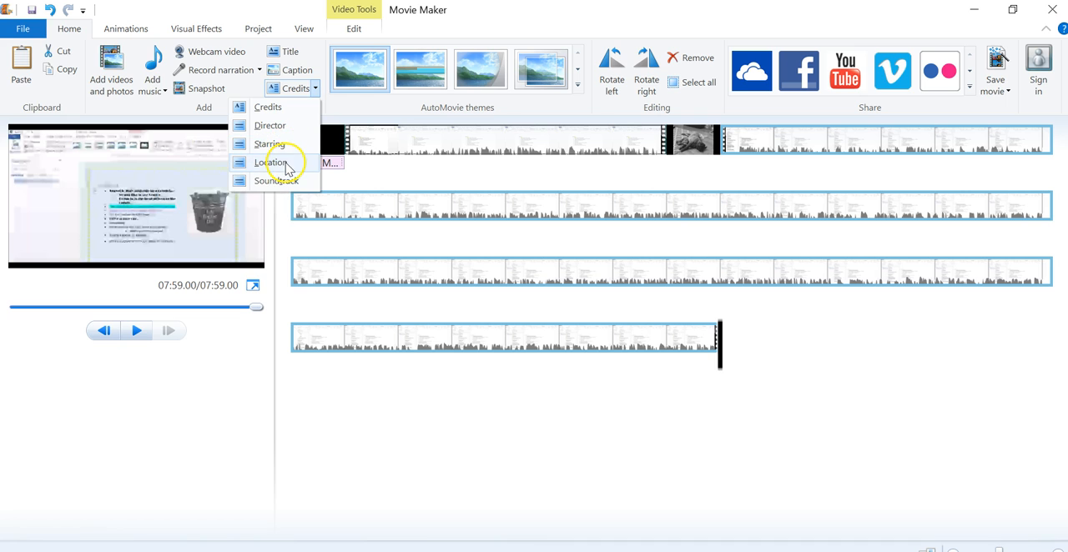
click(278, 107)
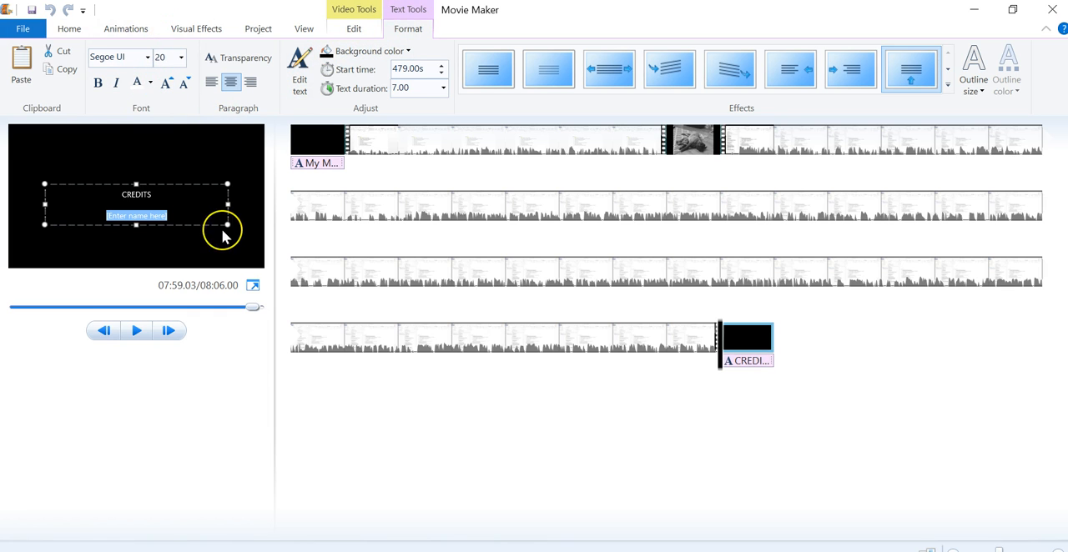
right_click(364, 412)
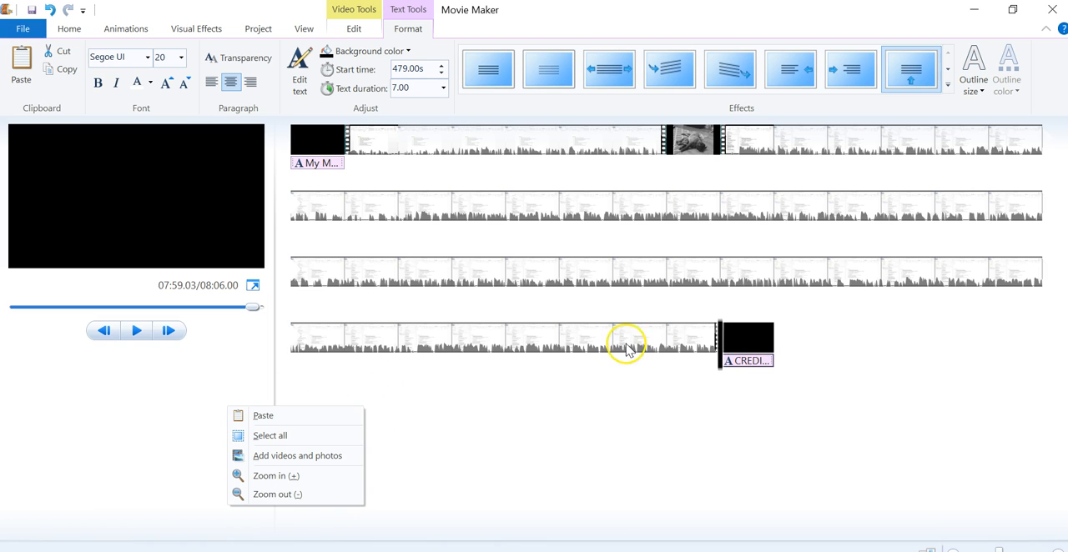
right_click(806, 343)
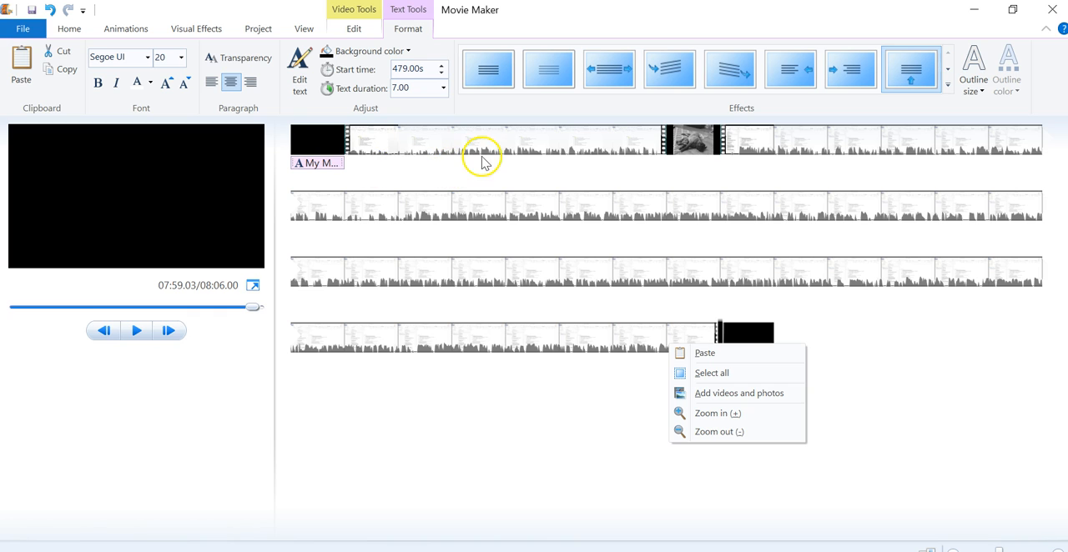
- Save the project in the Documents folder as a Movie Maker project named Scary Maze Tutorial
click(42, 35)
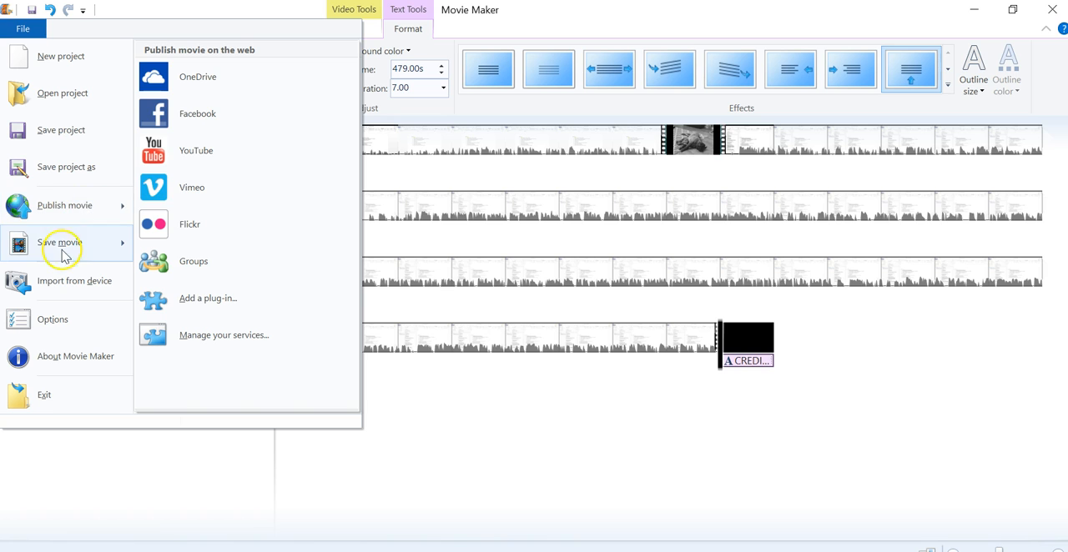
mouse_move(83, 260)
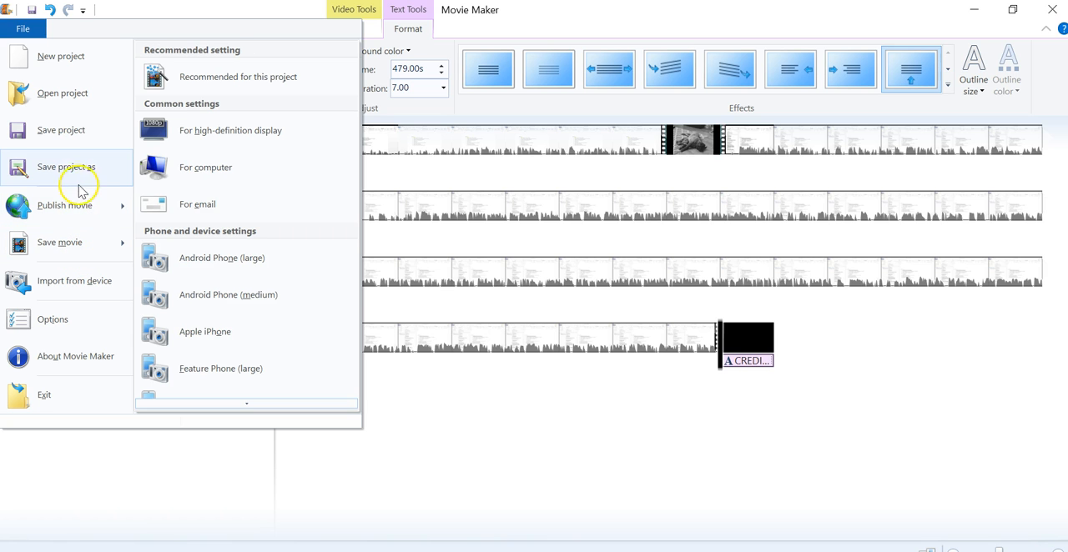
click(91, 198)
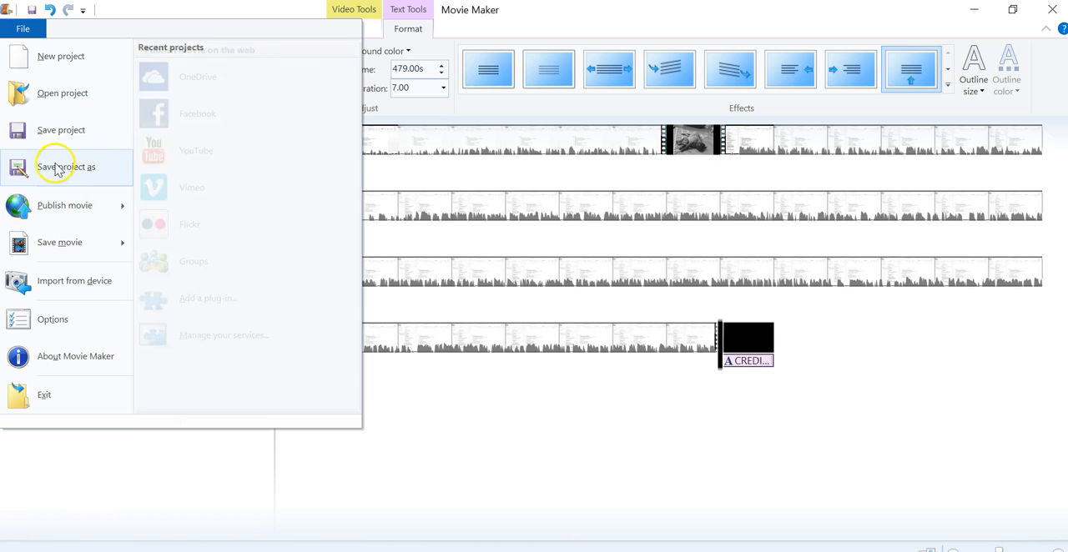
click(80, 172)
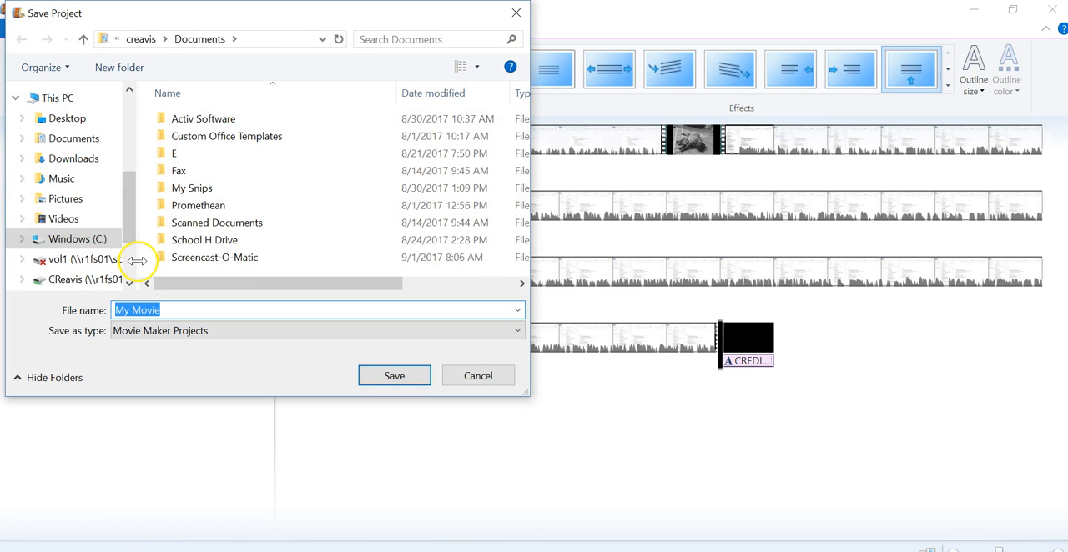
click(87, 140)
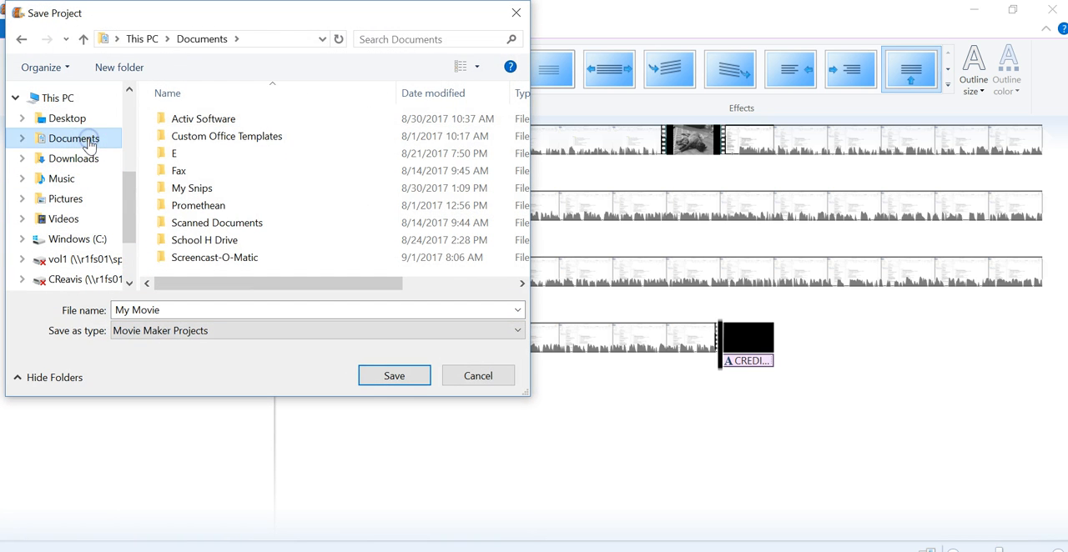
click(234, 314)
text(Scary)
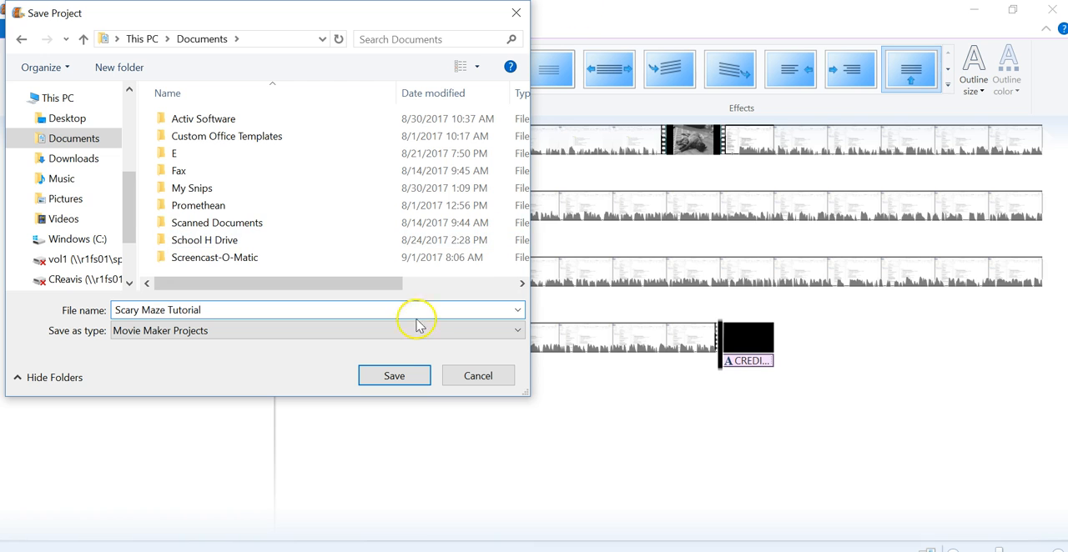
click(404, 374)
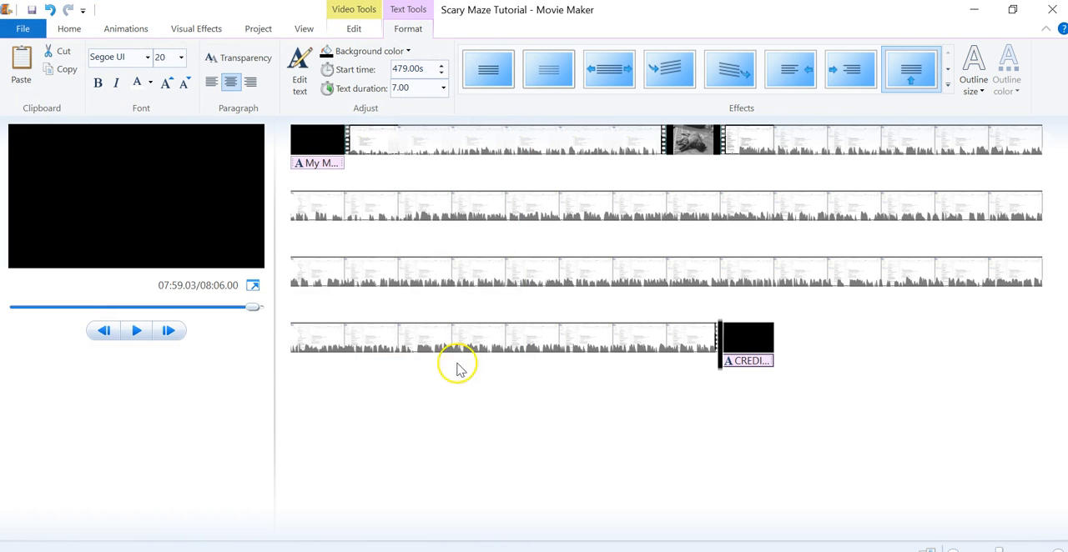
- Select the last video segment, and in File Explorer open the saved Scary Maze Tutorial project from the Documents folder
click(492, 217)
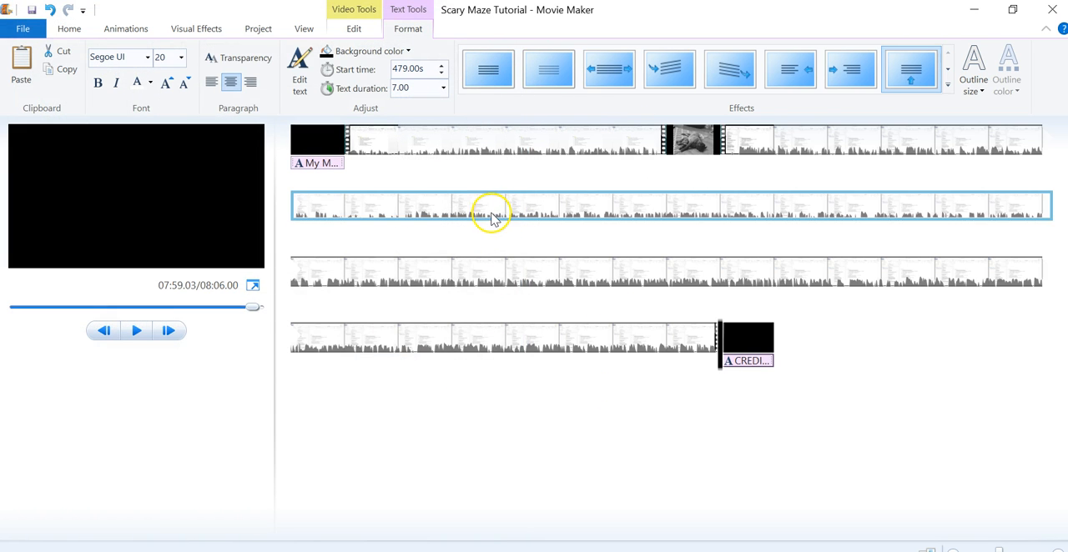
click(491, 215)
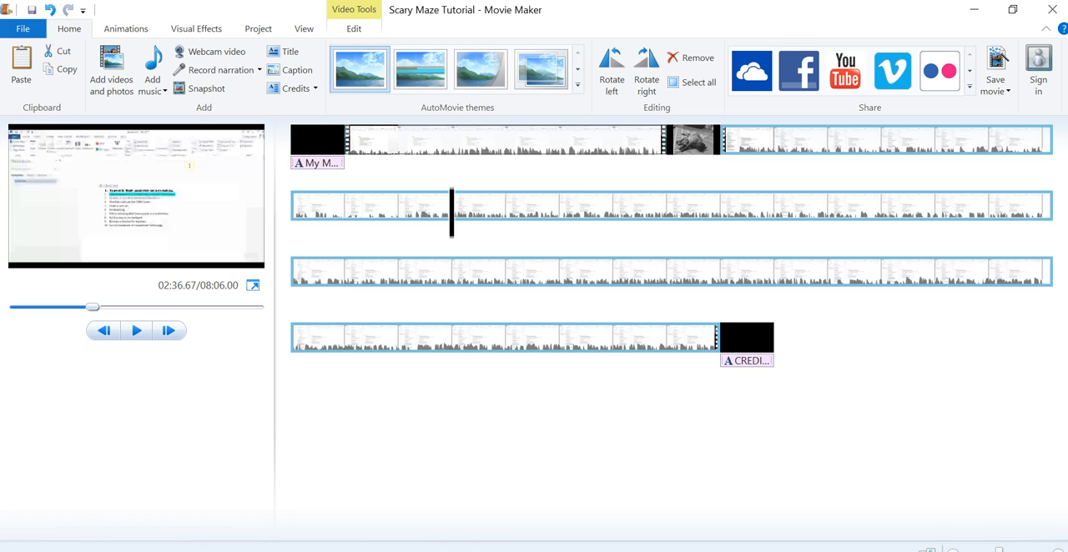
click(201, 550)
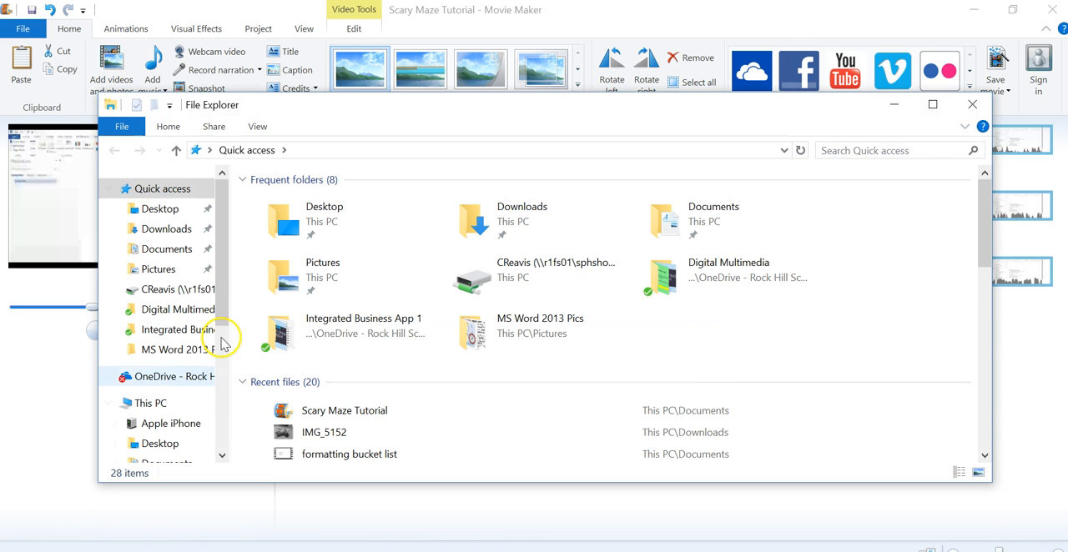
click(166, 248)
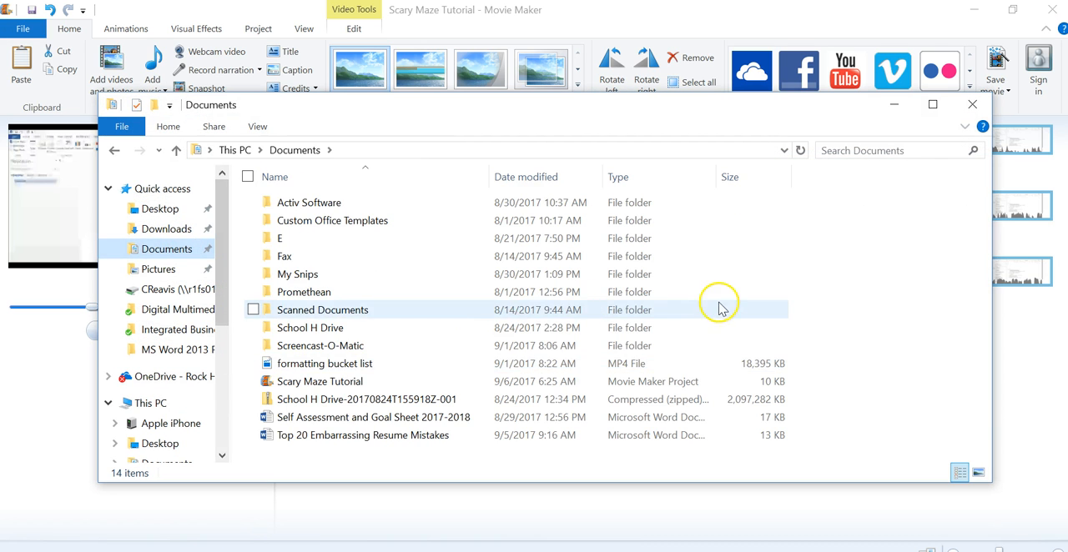
double_click(277, 384)
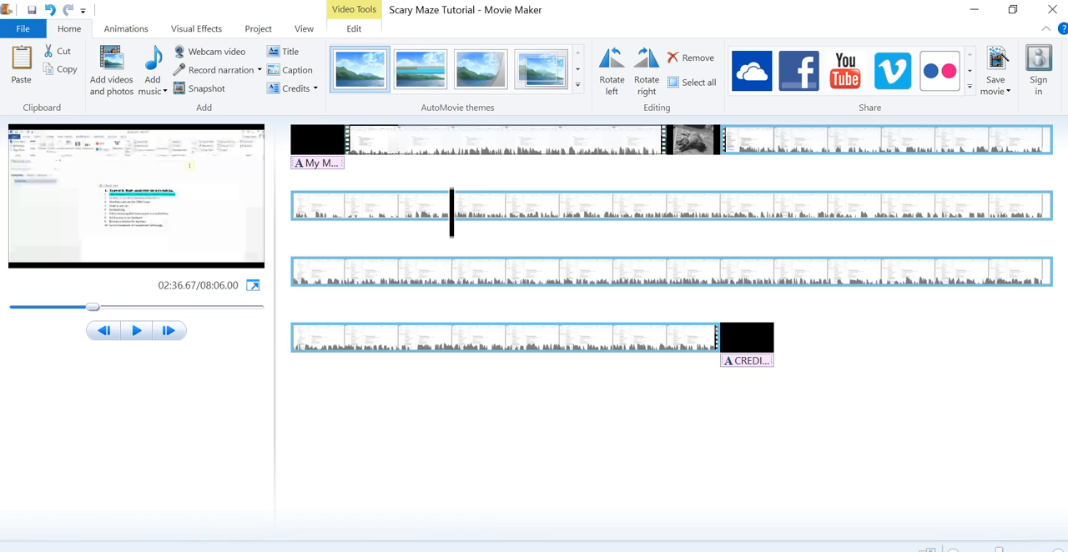
key(alt+Tab)
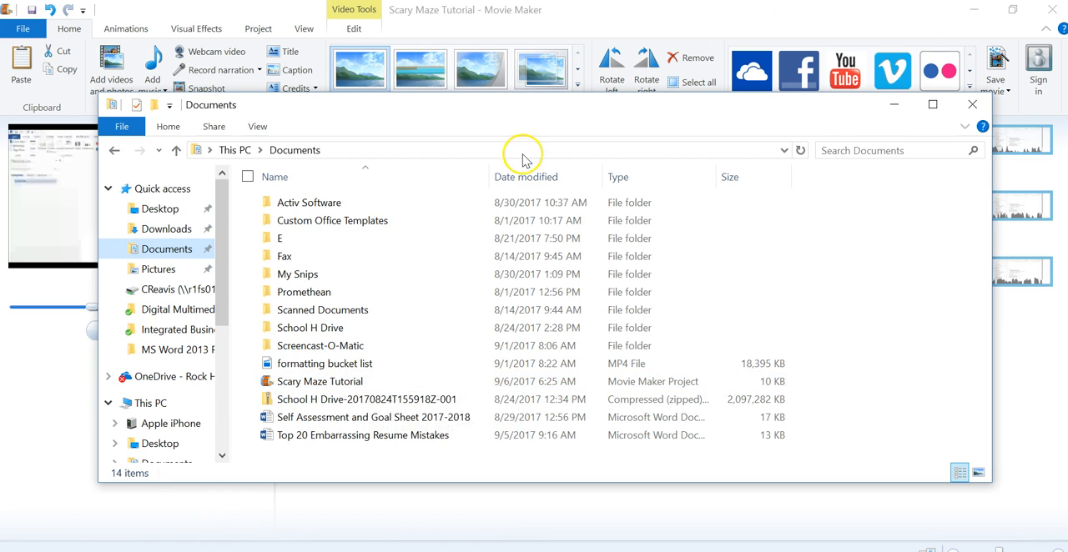
click(900, 104)
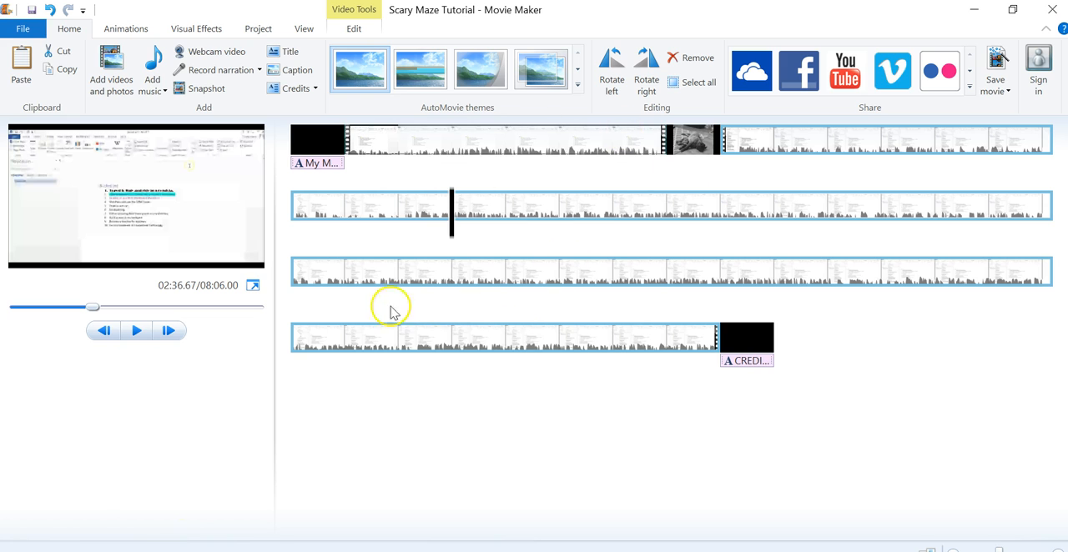
- Save the Scary Maze Tutorial project again under its existing name
mouse_move(269, 551)
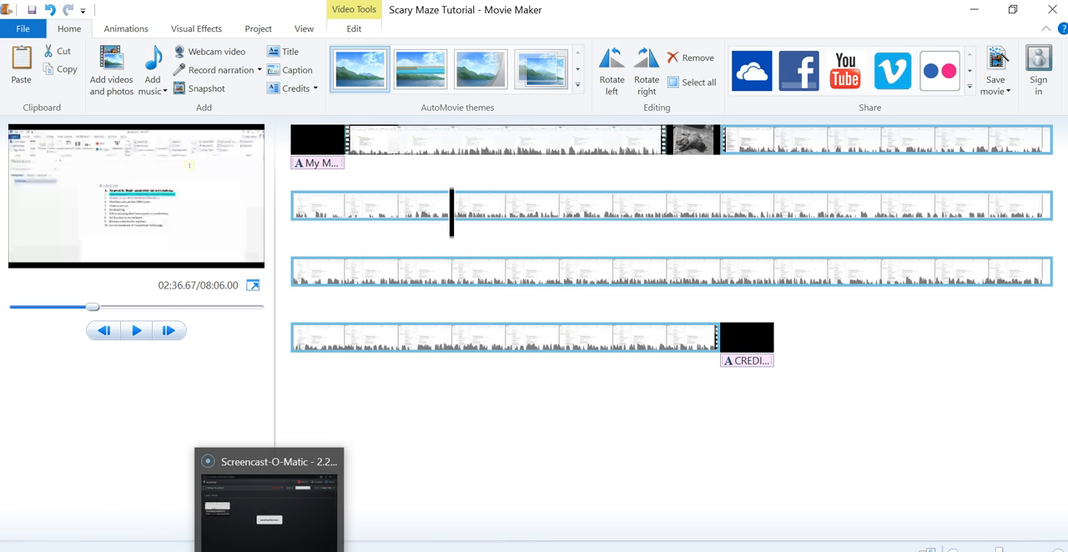
mouse_move(268, 501)
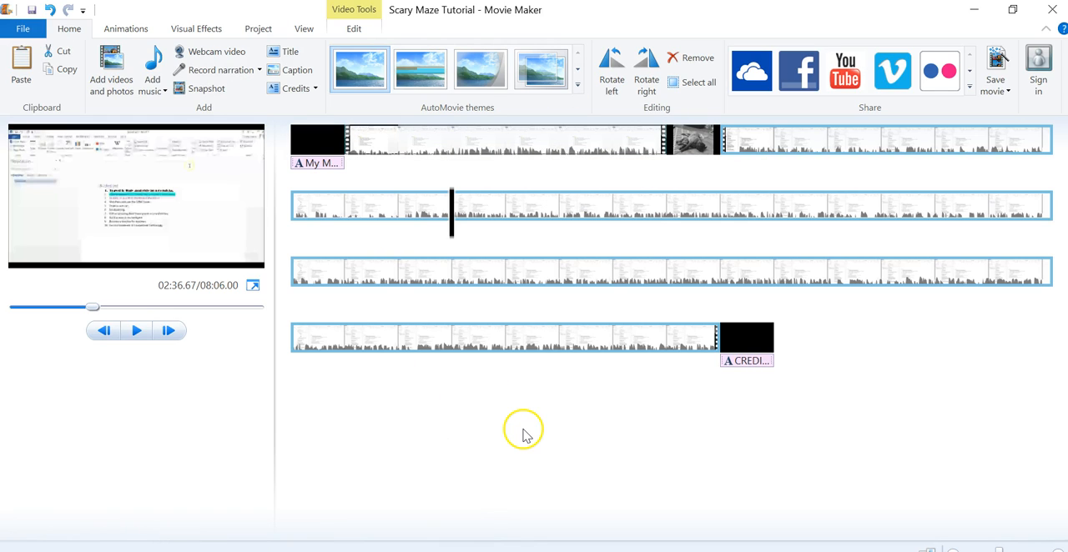
click(33, 11)
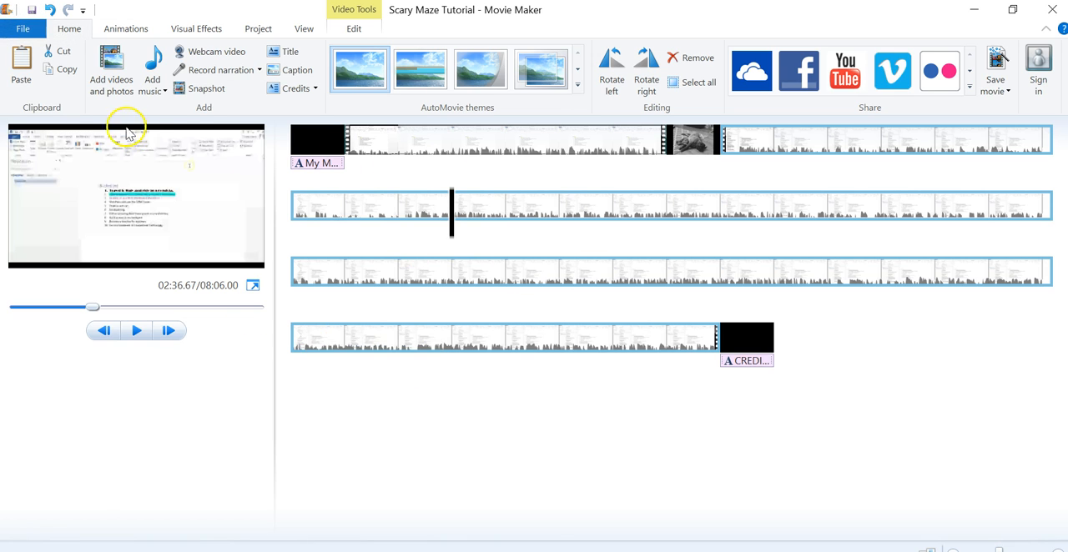
- Export the movie for high-definition display to the Documents folder as the MPEG-4 file Scary Maze Tutorial - Finished
click(23, 30)
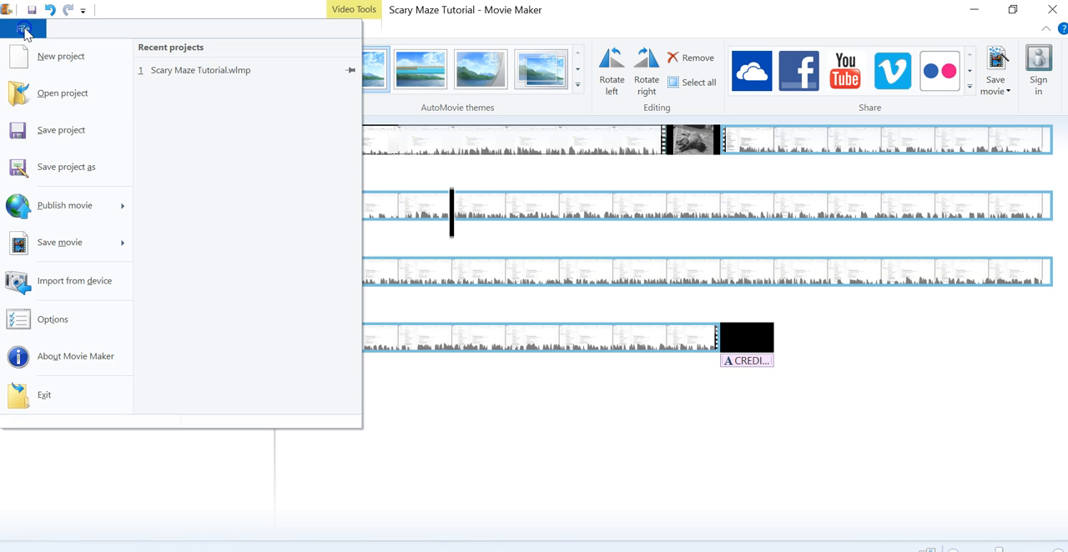
mouse_move(48, 205)
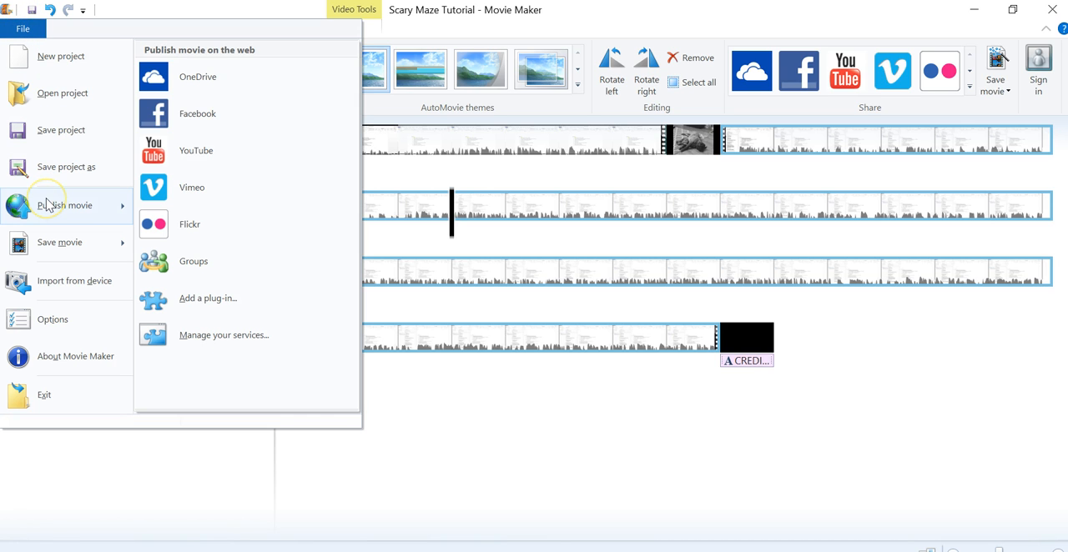
mouse_move(60, 243)
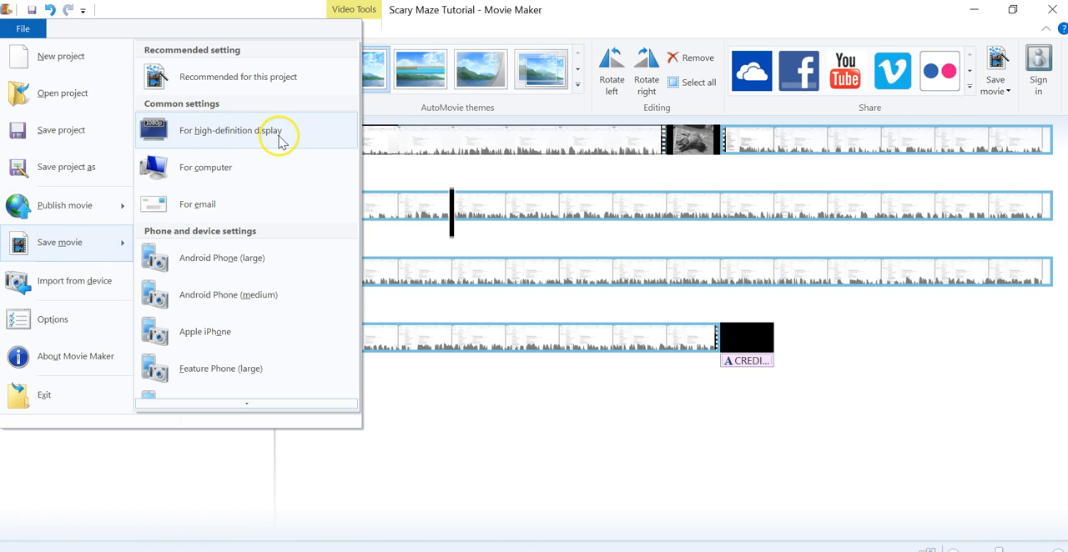
click(192, 135)
drag(194, 15, 413, 70)
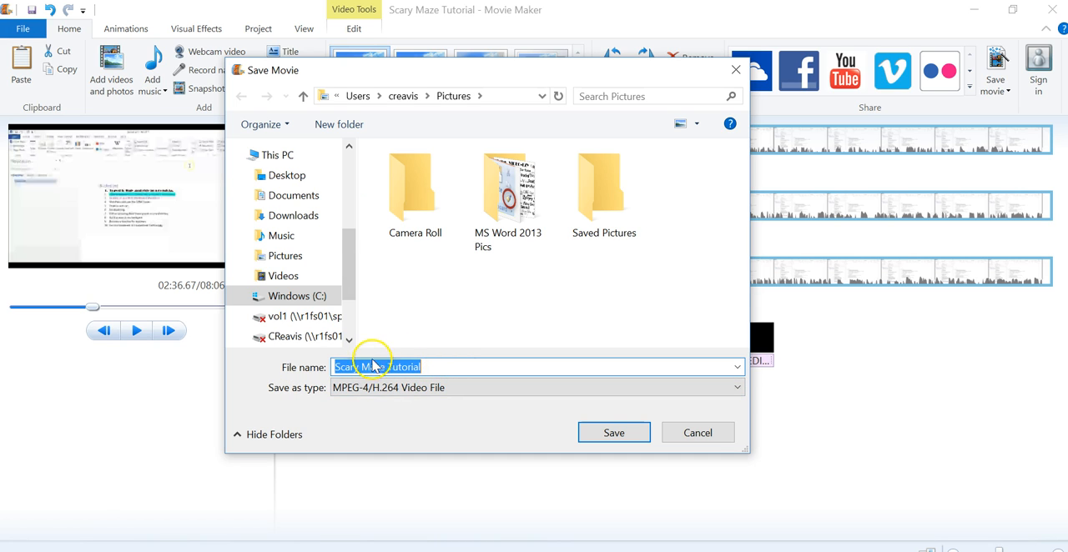
click(294, 195)
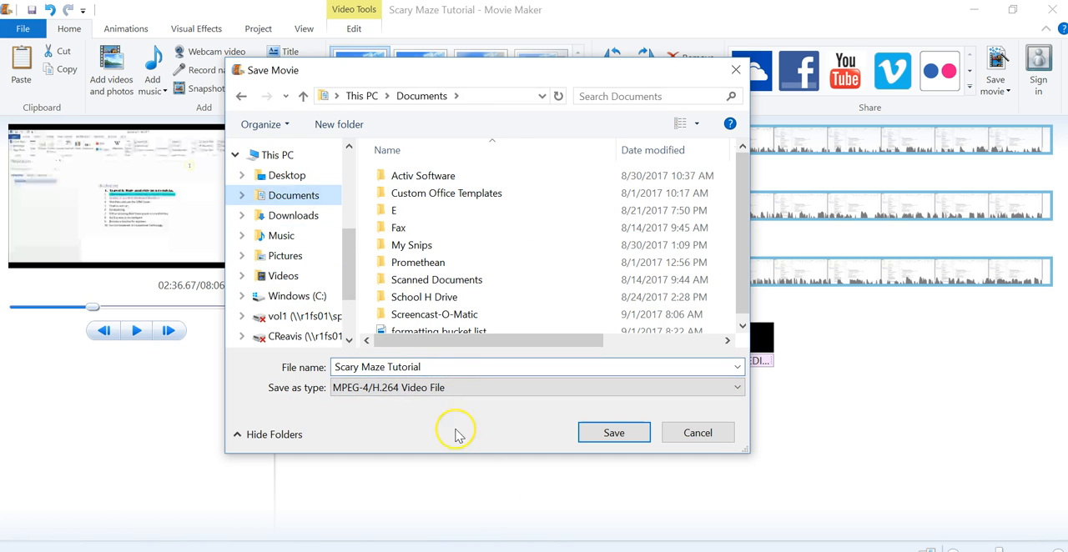
click(431, 367)
click(442, 367)
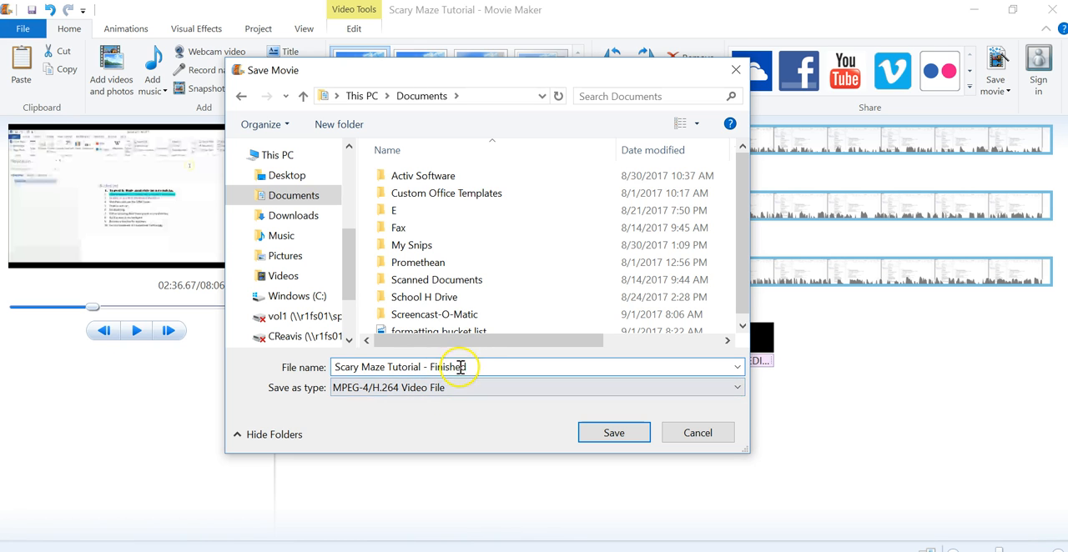
click(618, 434)
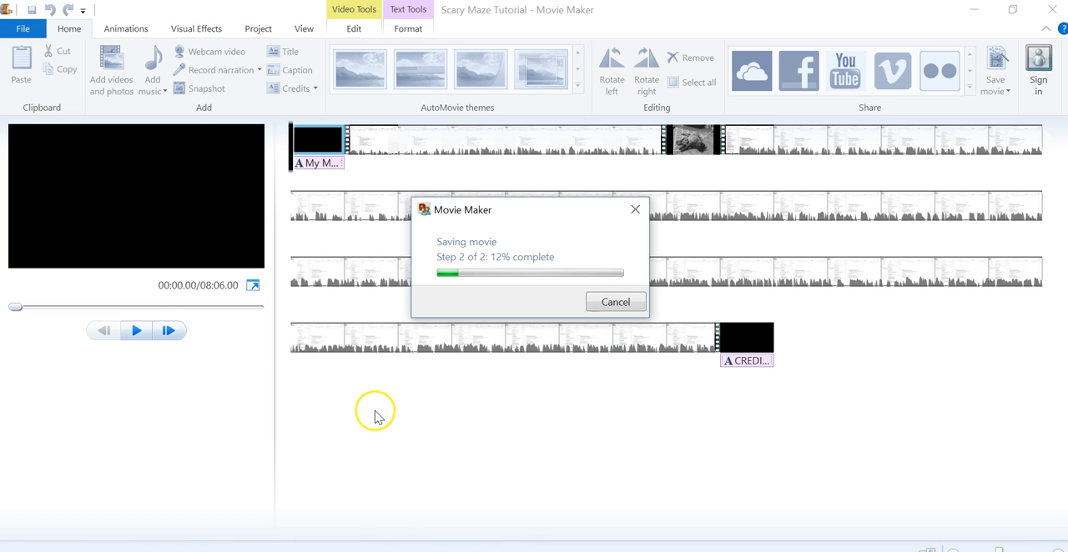
- Switch to the Screencast-O-Matic window
click(171, 551)
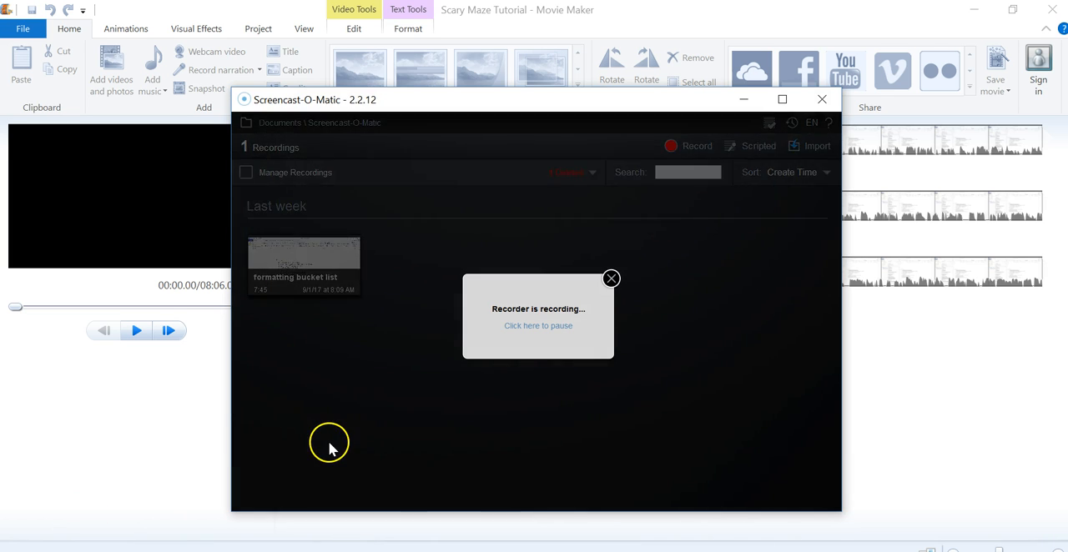